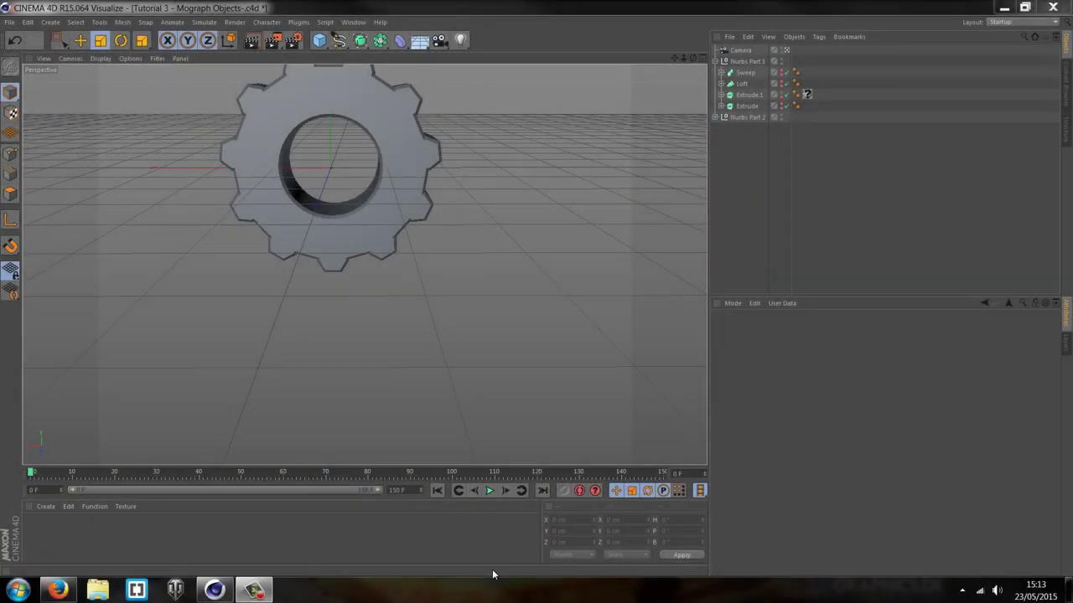
click(358, 48)
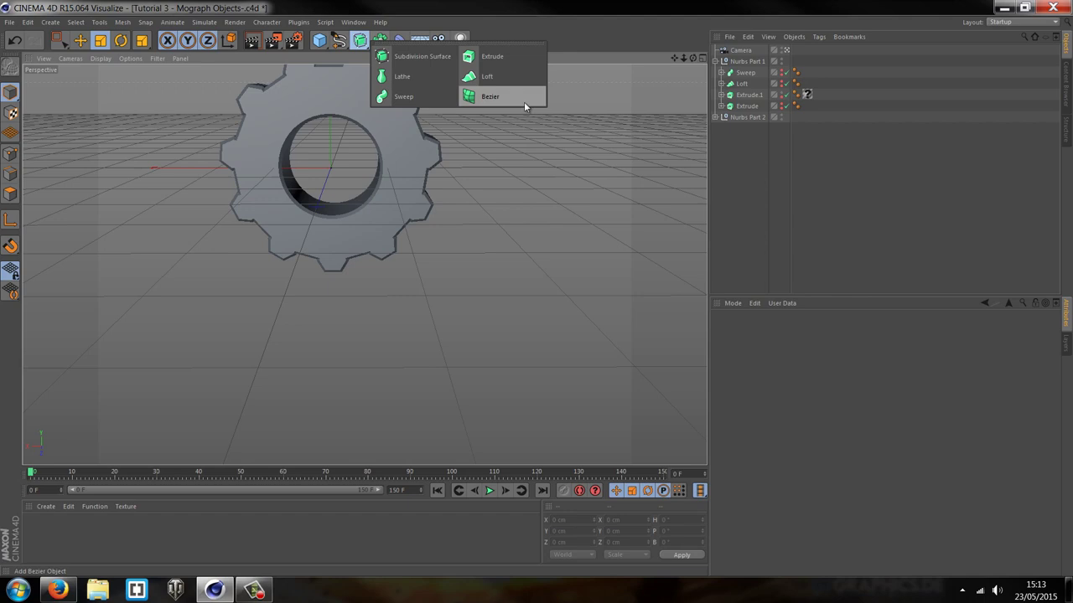
click(654, 43)
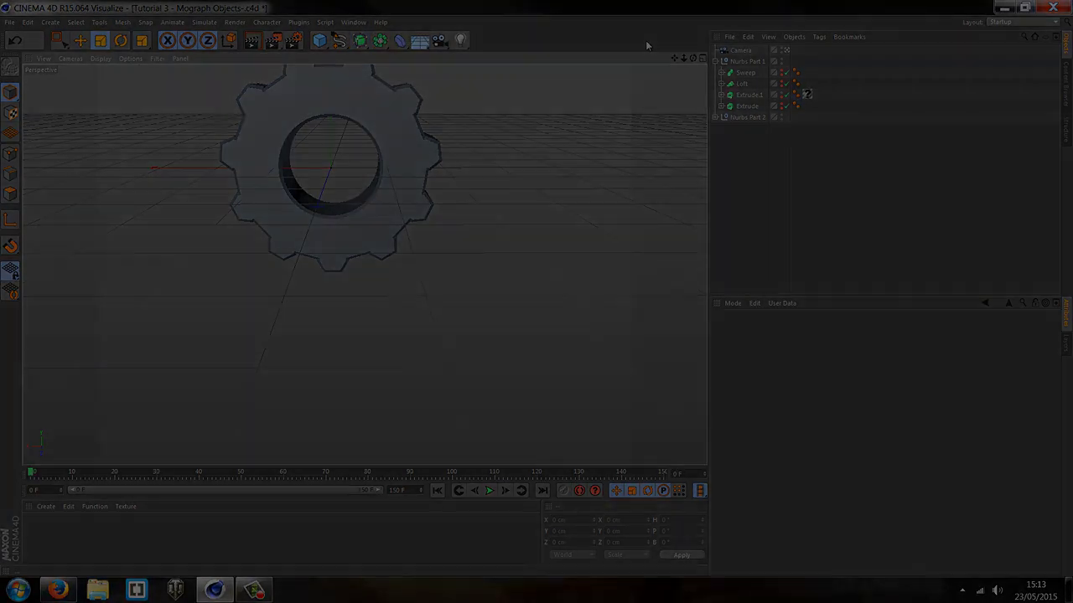
Play back the camera animation around the gear, loft and sweep examples to examine their shapes.
click(490, 492)
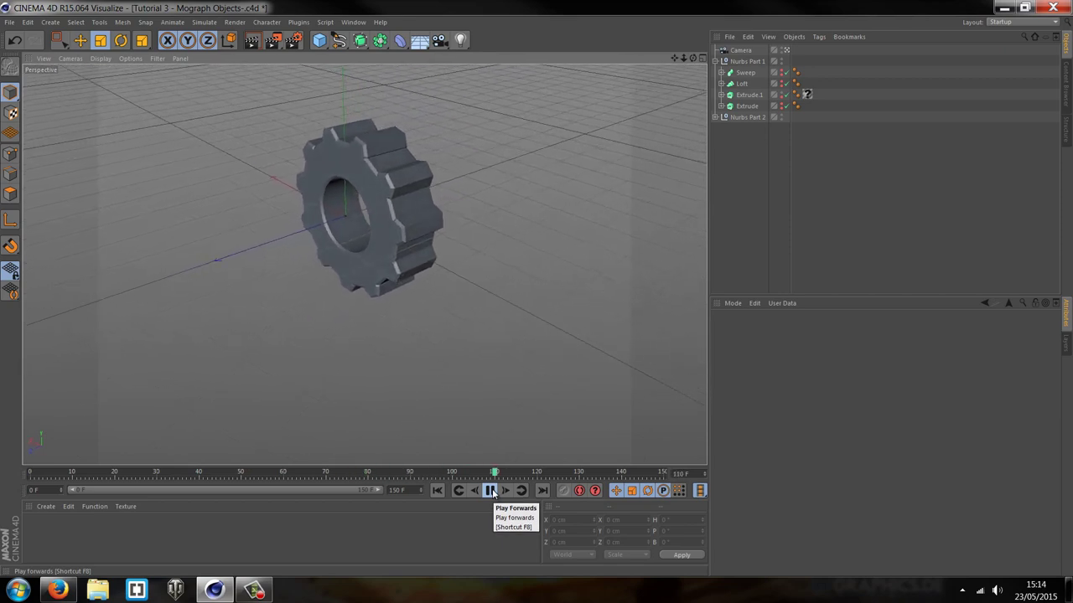
click(490, 491)
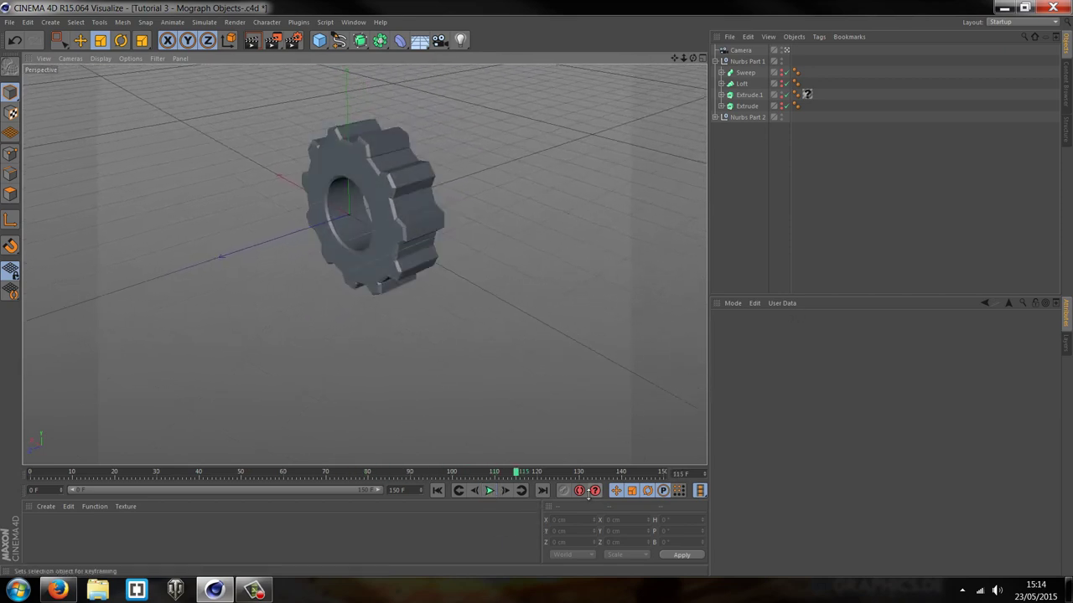
click(490, 491)
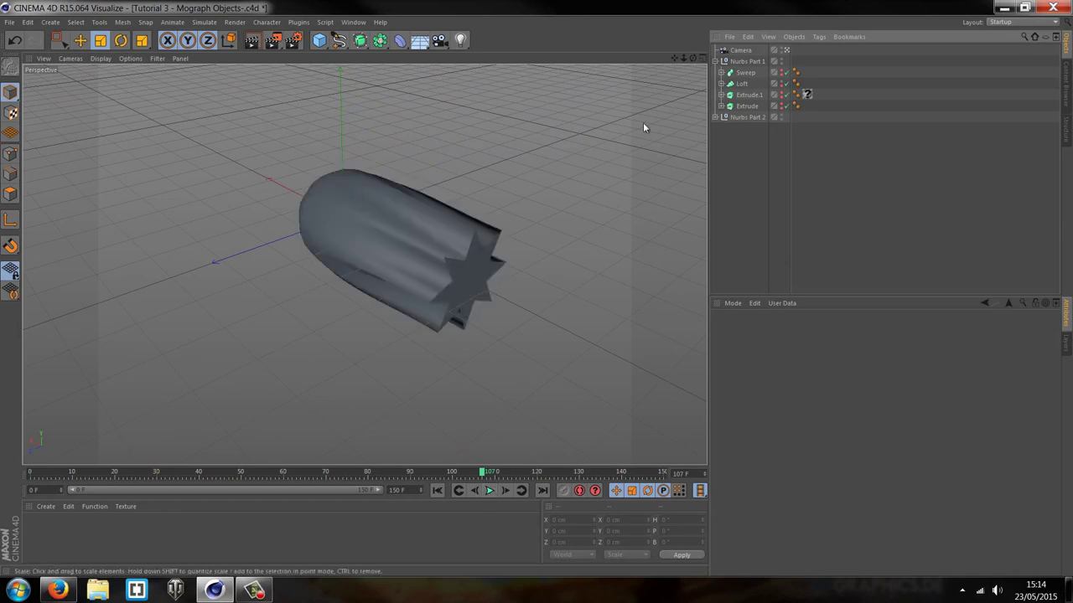
click(737, 86)
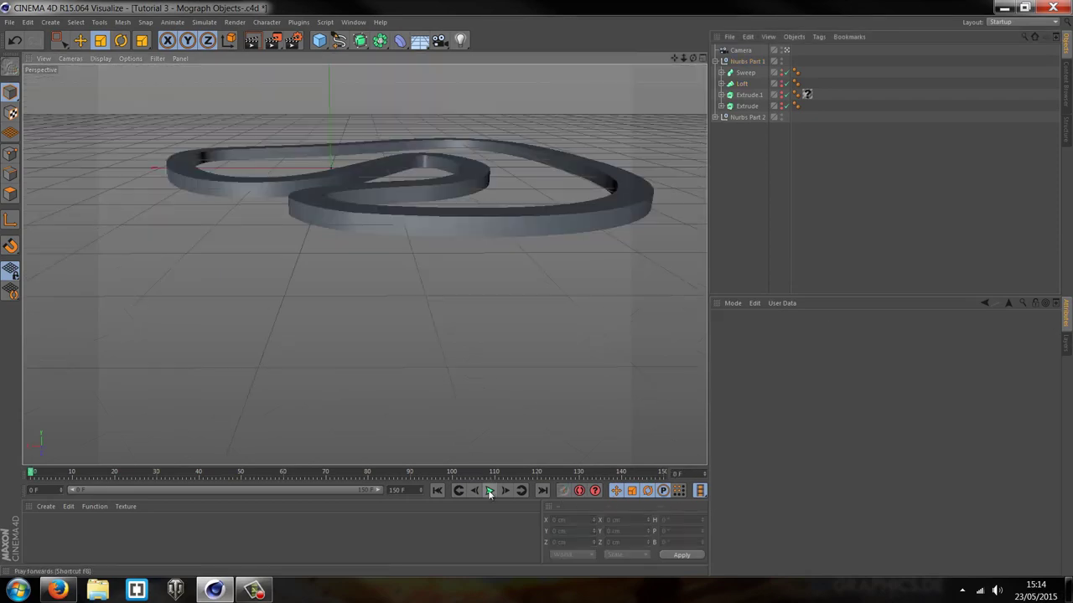
click(489, 490)
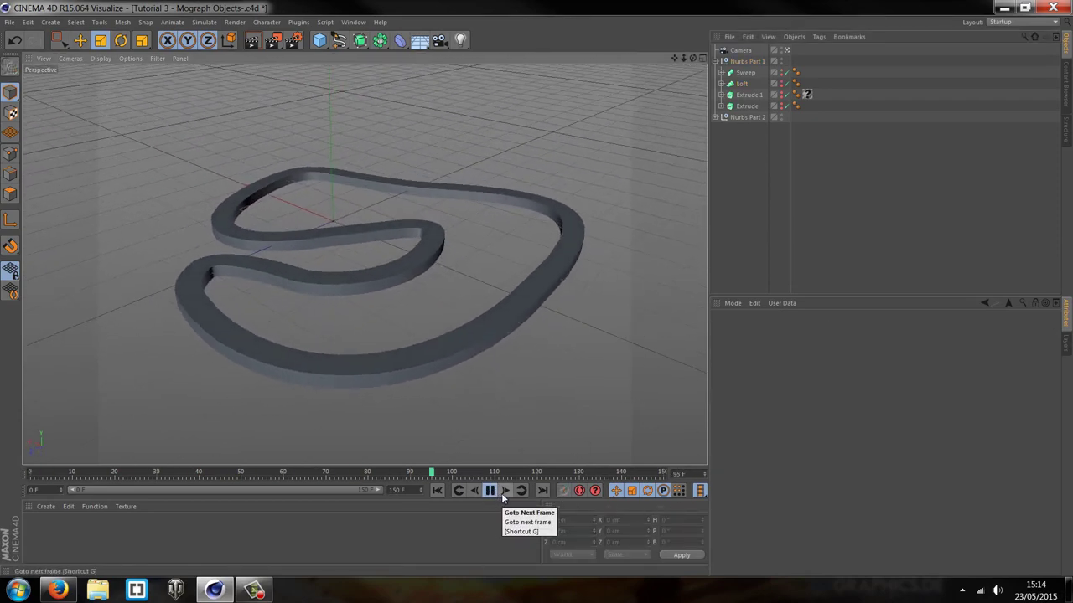
click(489, 490)
click(336, 223)
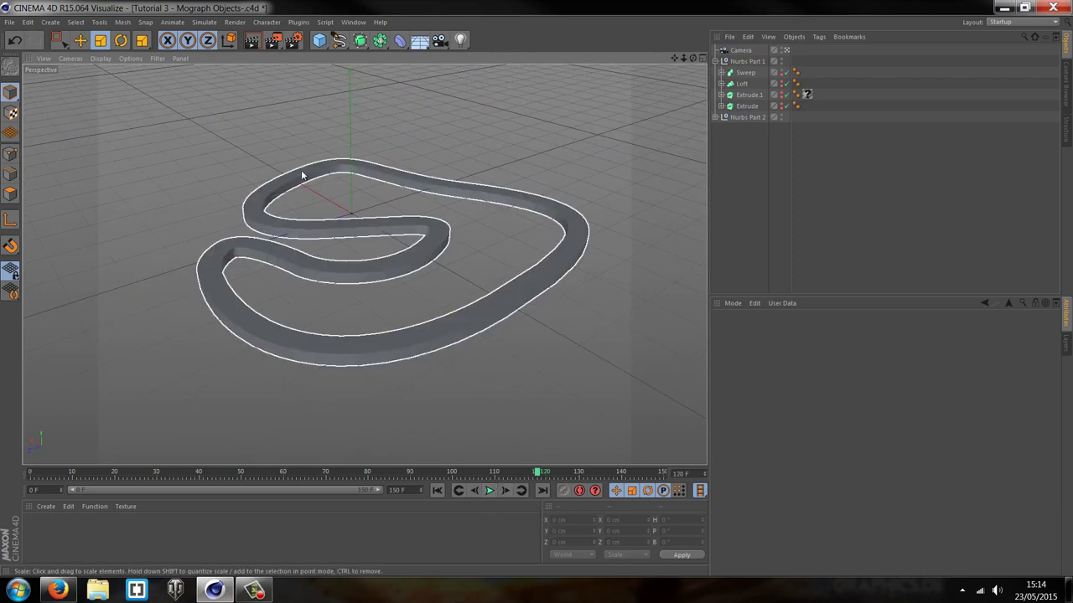
click(623, 290)
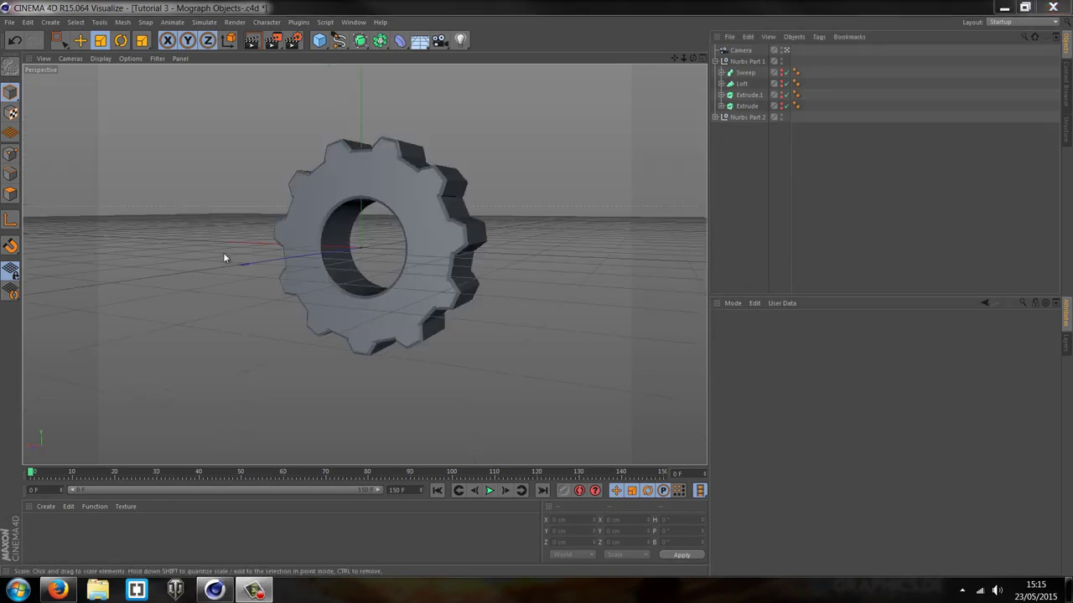
Expand the Extrude.1 gear's hierarchy and hide the gear from the scene view.
click(721, 95)
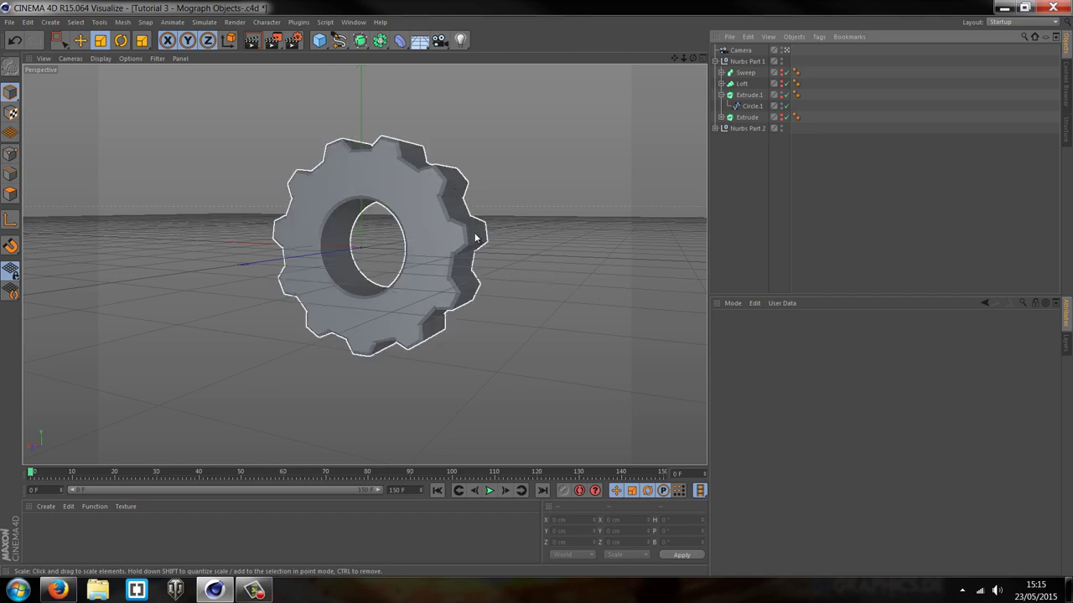
drag(693, 58, 537, 294)
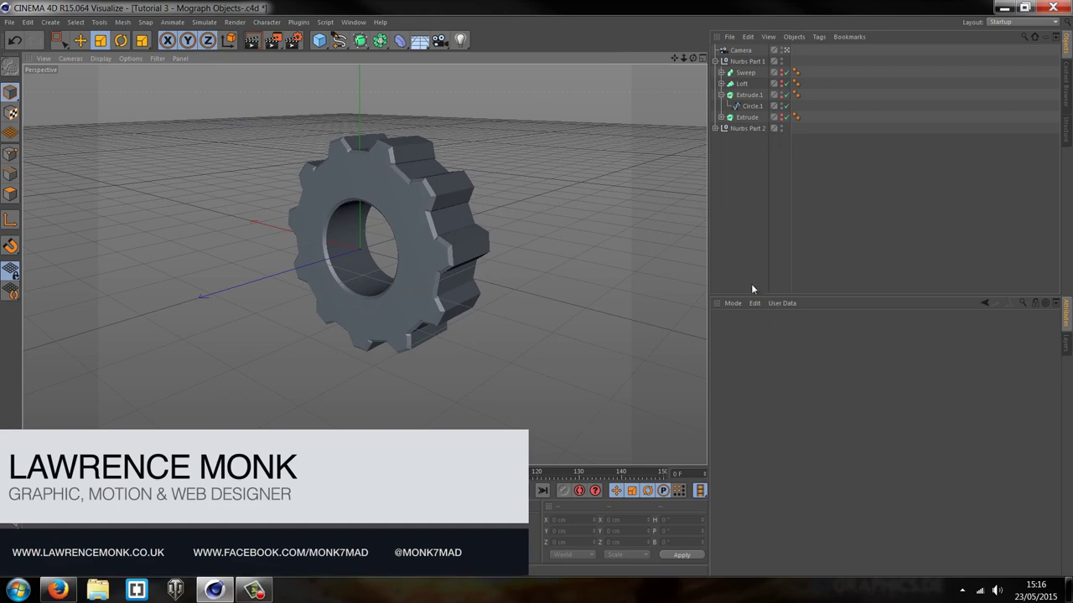
click(322, 46)
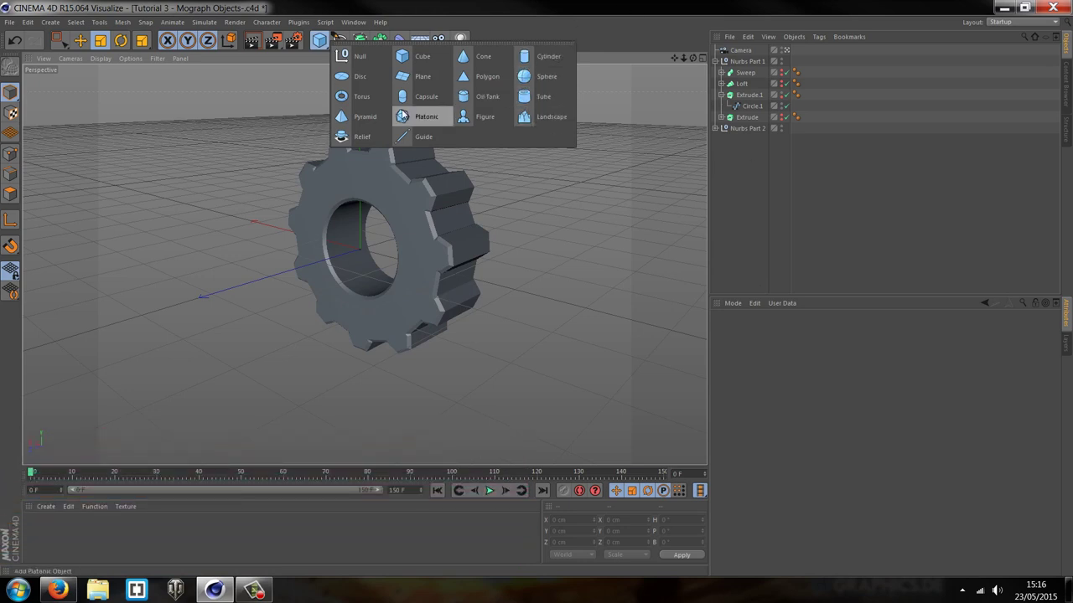
click(589, 32)
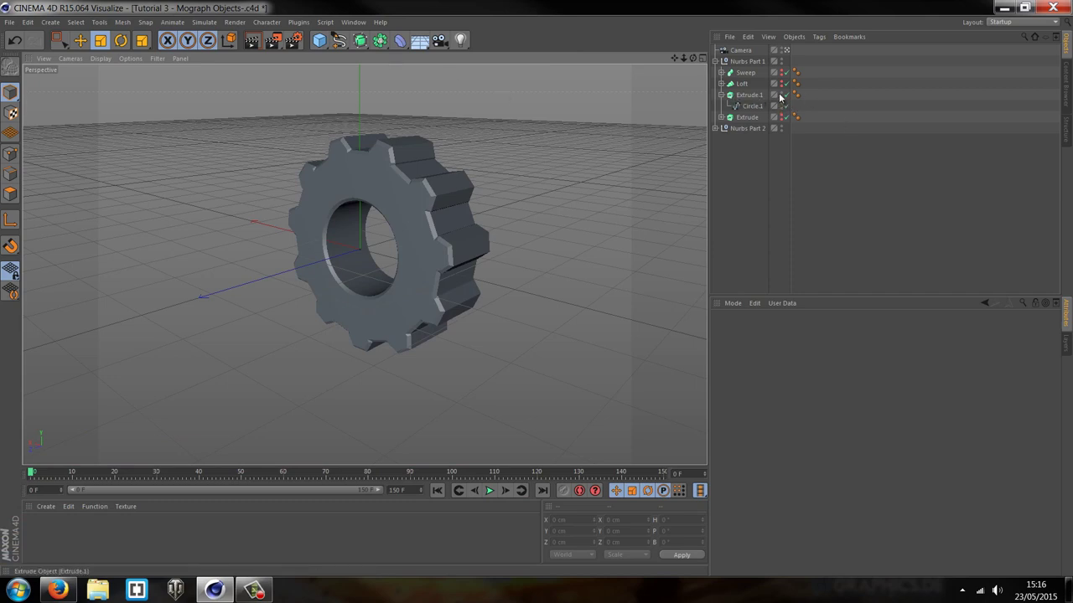
click(781, 93)
click(781, 93)
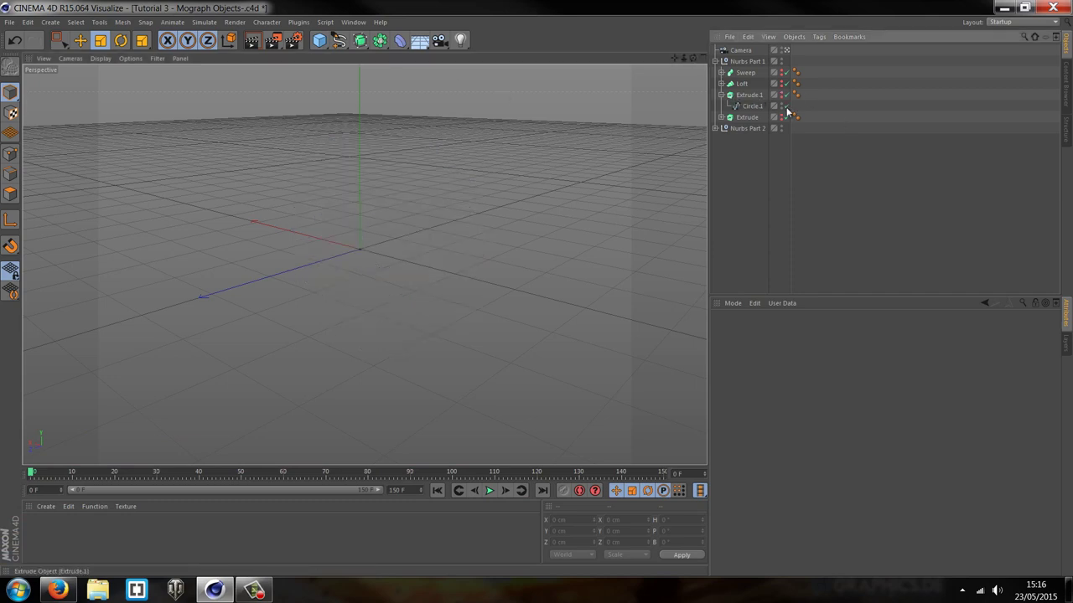
Add a new Extrude generator and a Star spline to the scene.
click(362, 51)
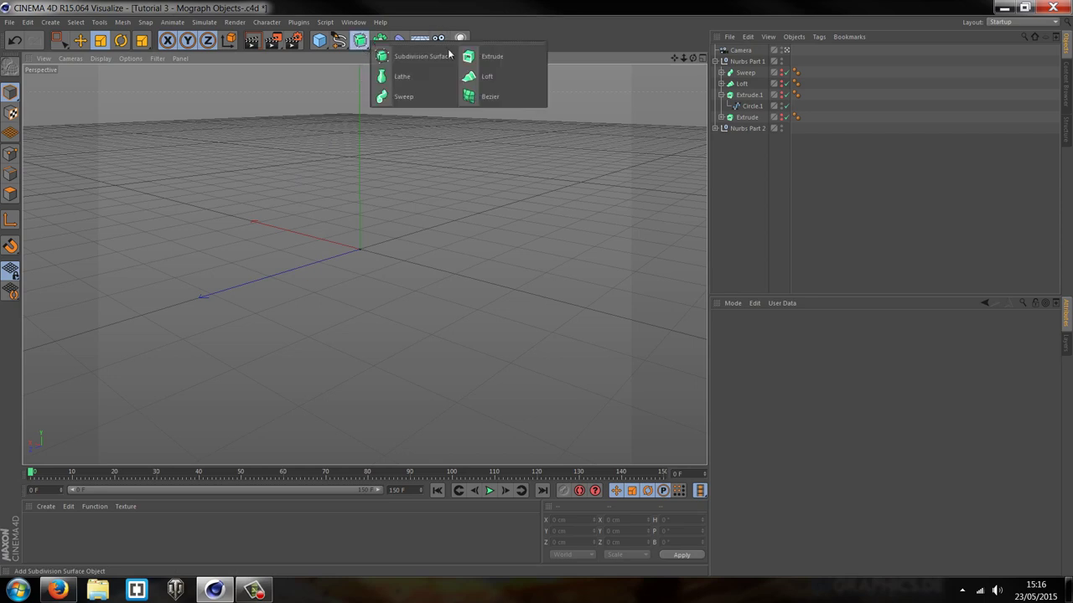
click(495, 57)
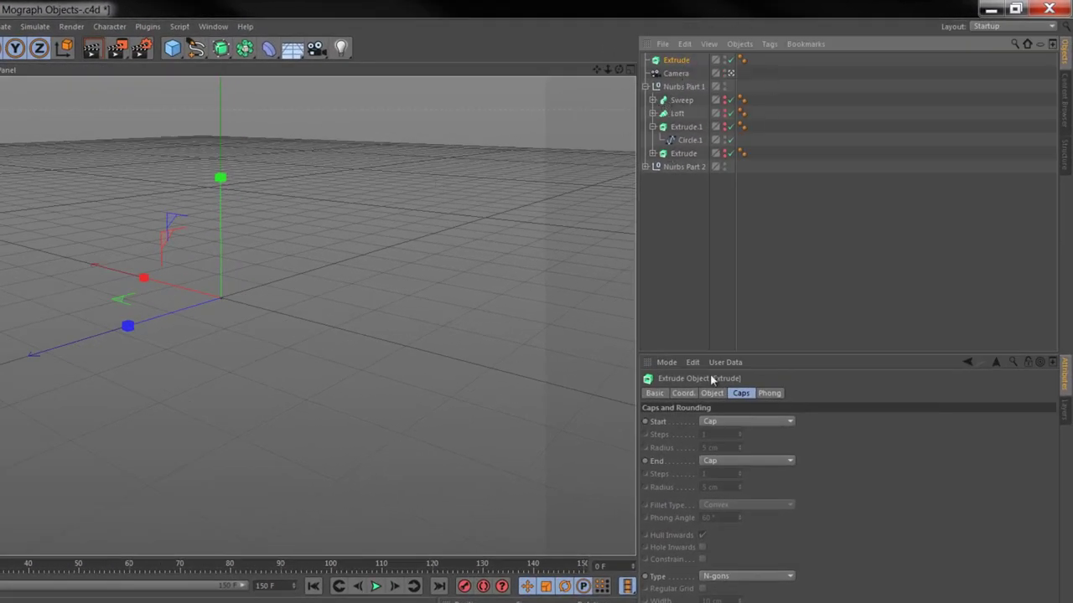
click(198, 52)
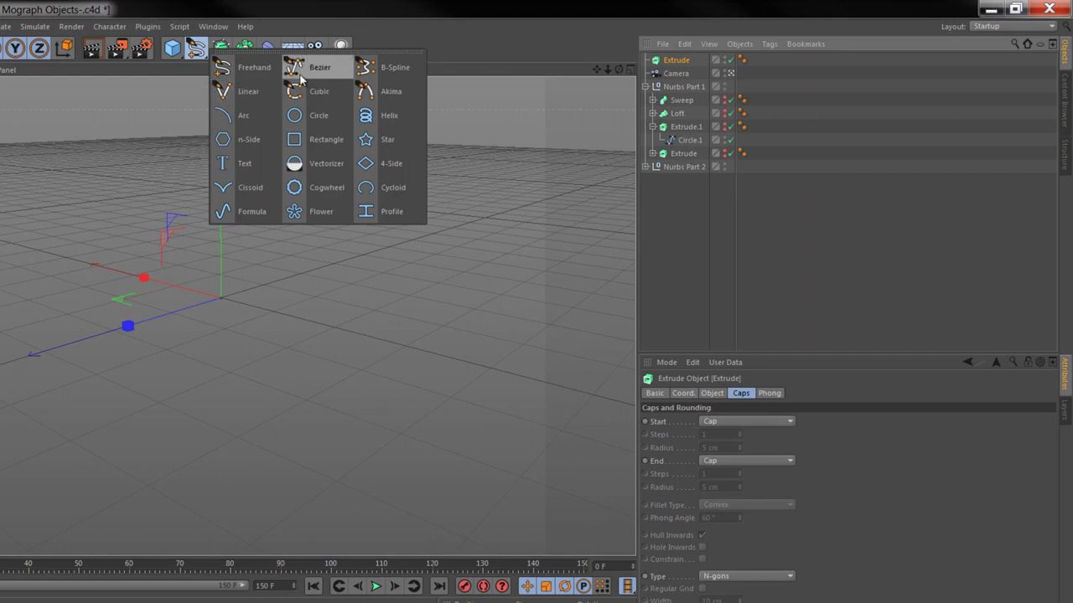
click(398, 146)
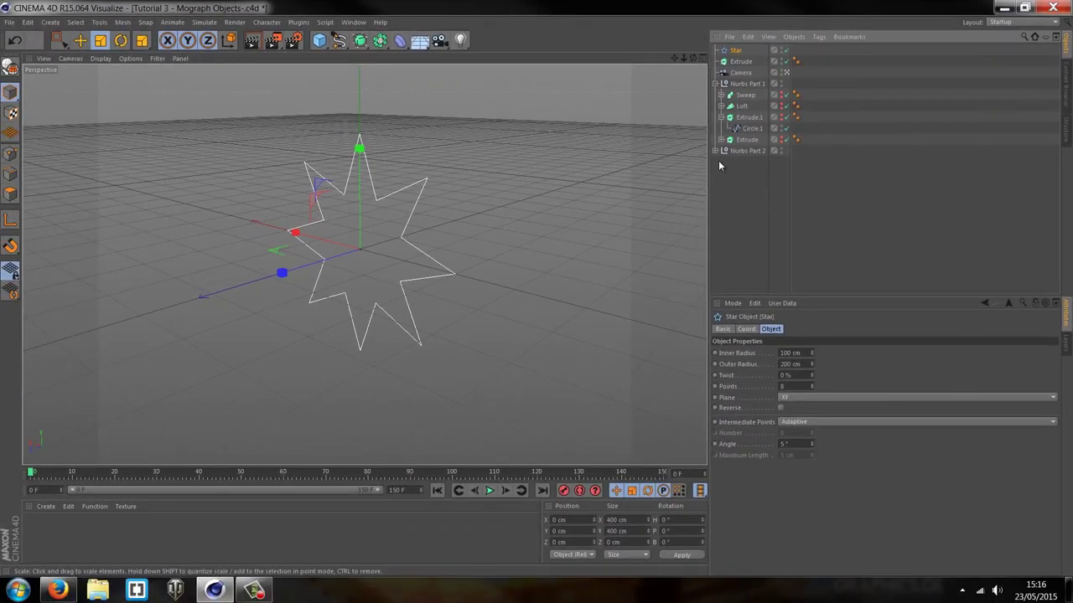
click(592, 285)
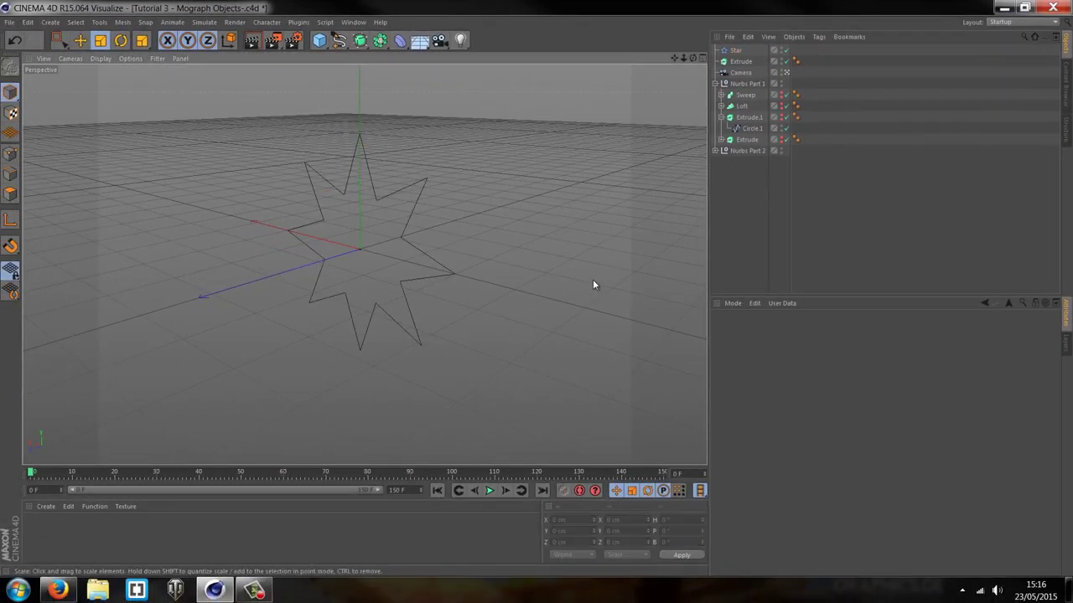
Render the view to check how the Star spline looks without an extrusion.
click(735, 51)
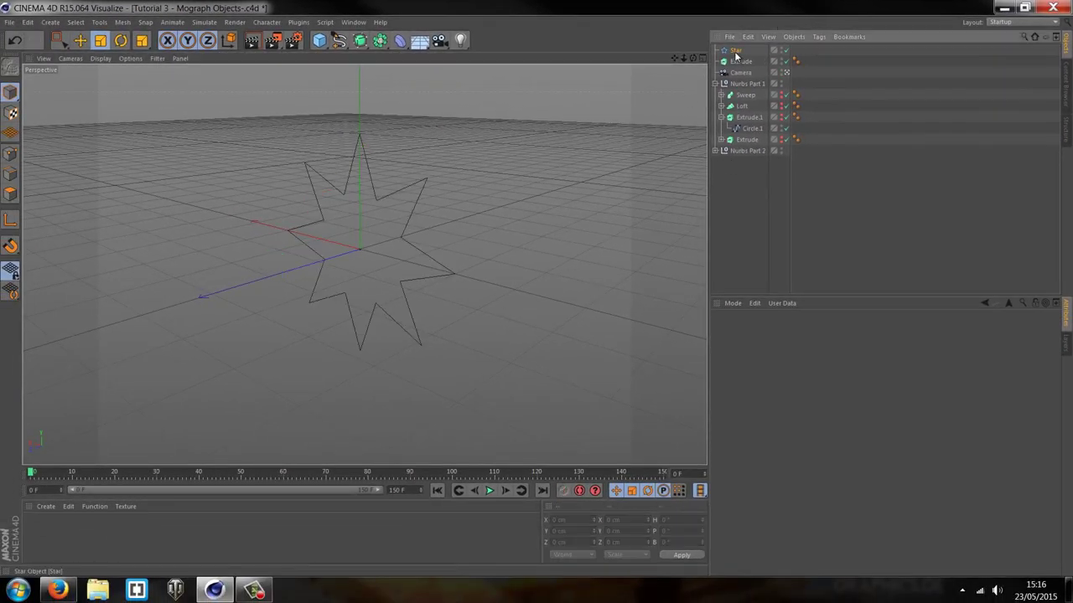
click(565, 138)
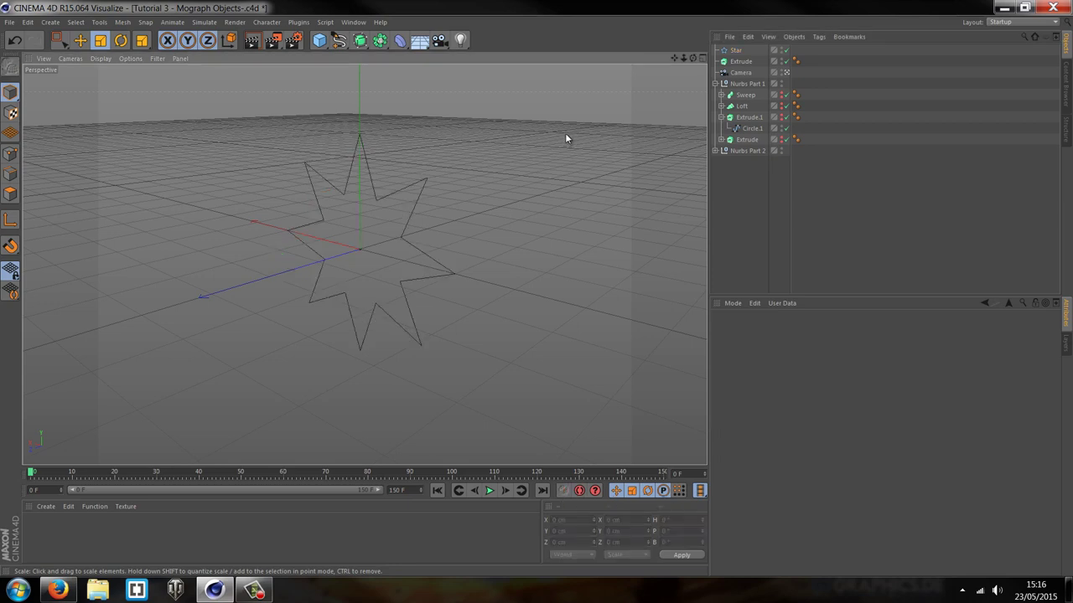
key(ctrl+r)
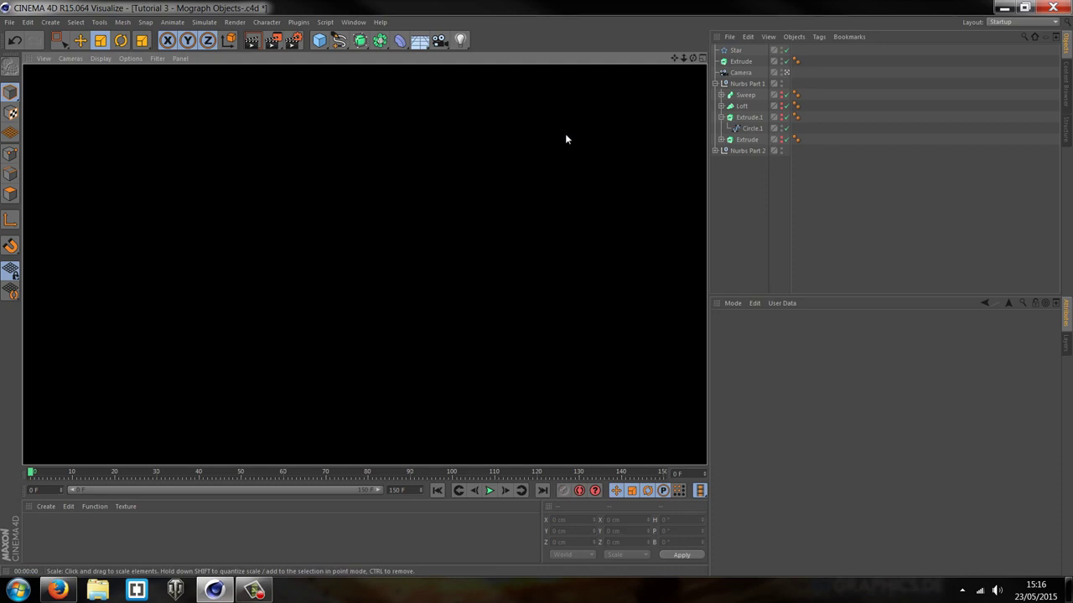
click(566, 134)
Make the Star spline a child of the new Extrude generator and render the view to check the solid star.
click(734, 51)
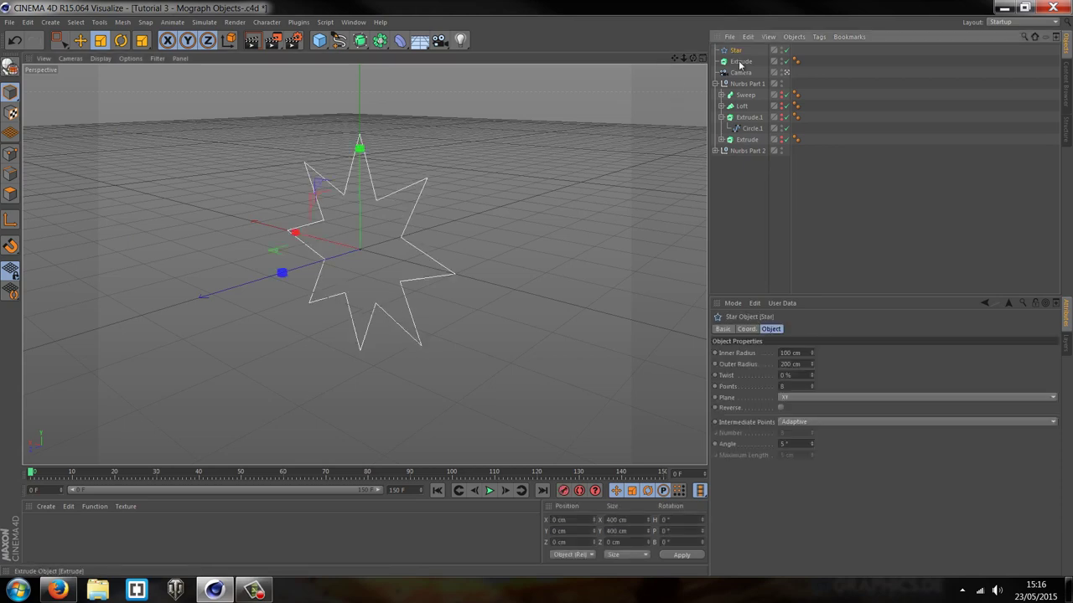
drag(741, 65, 741, 64)
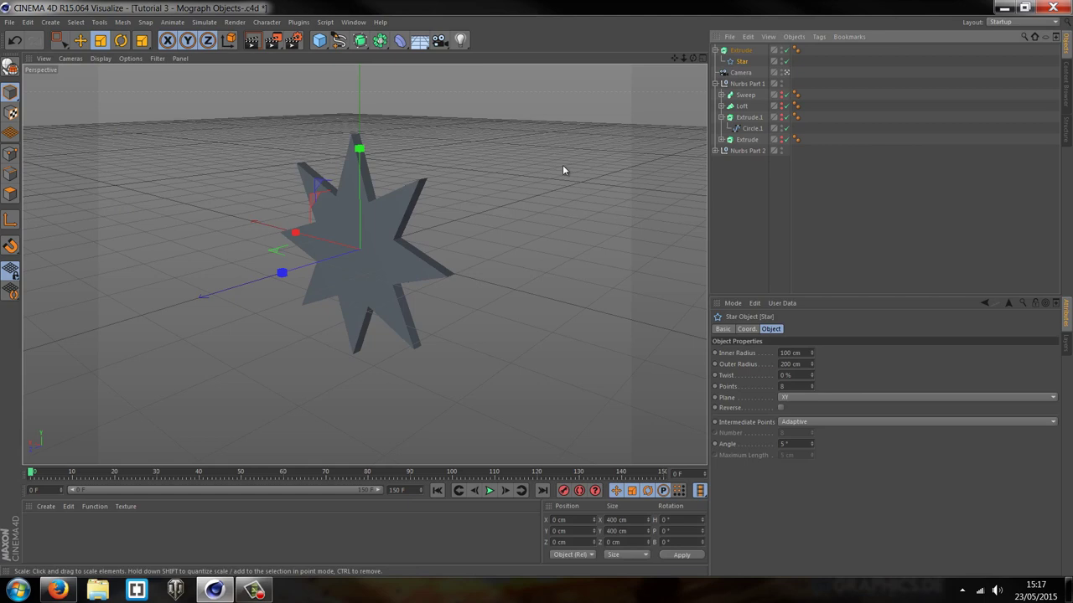
key(ctrl+r)
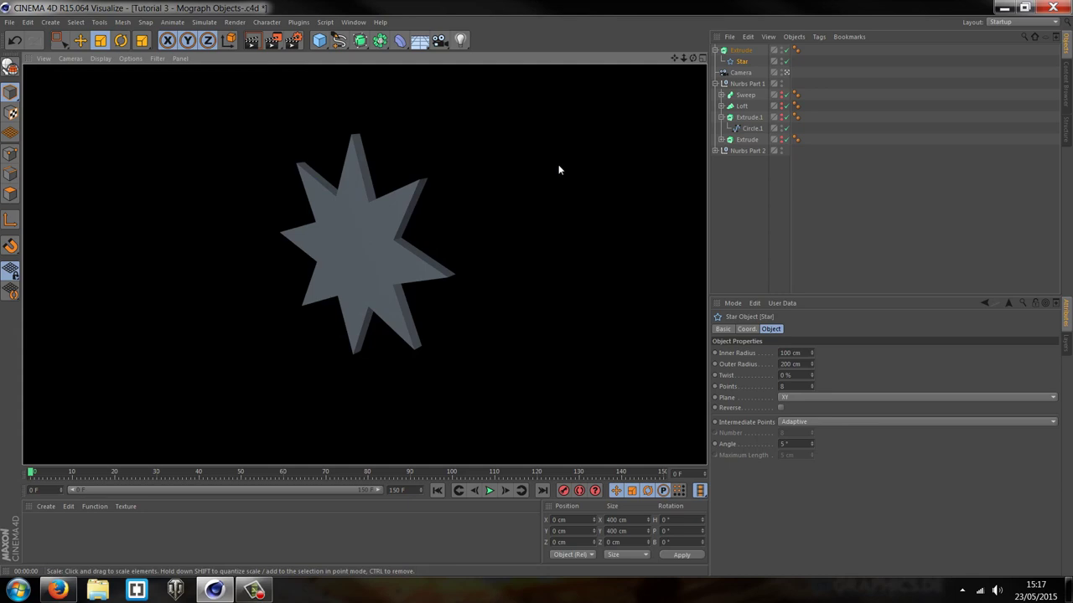
click(558, 165)
click(741, 61)
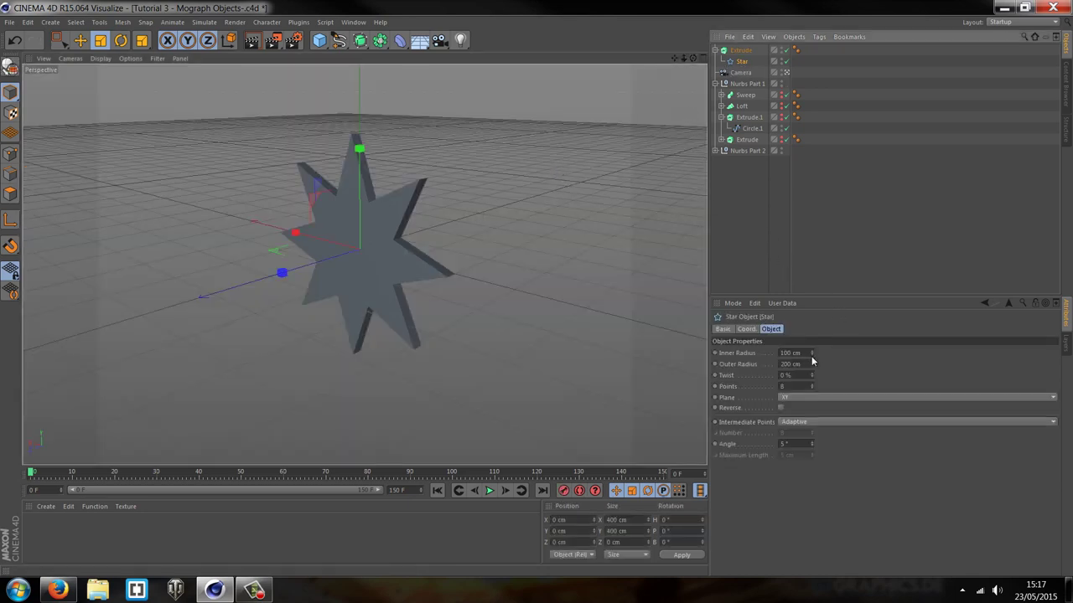
drag(811, 359, 812, 359)
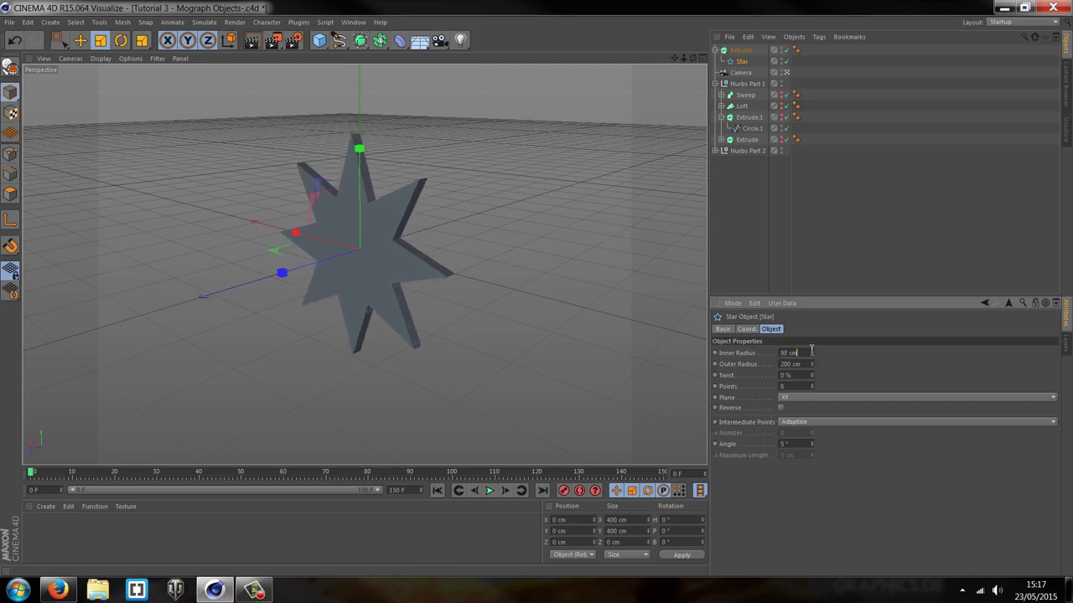
drag(811, 351, 811, 353)
click(319, 41)
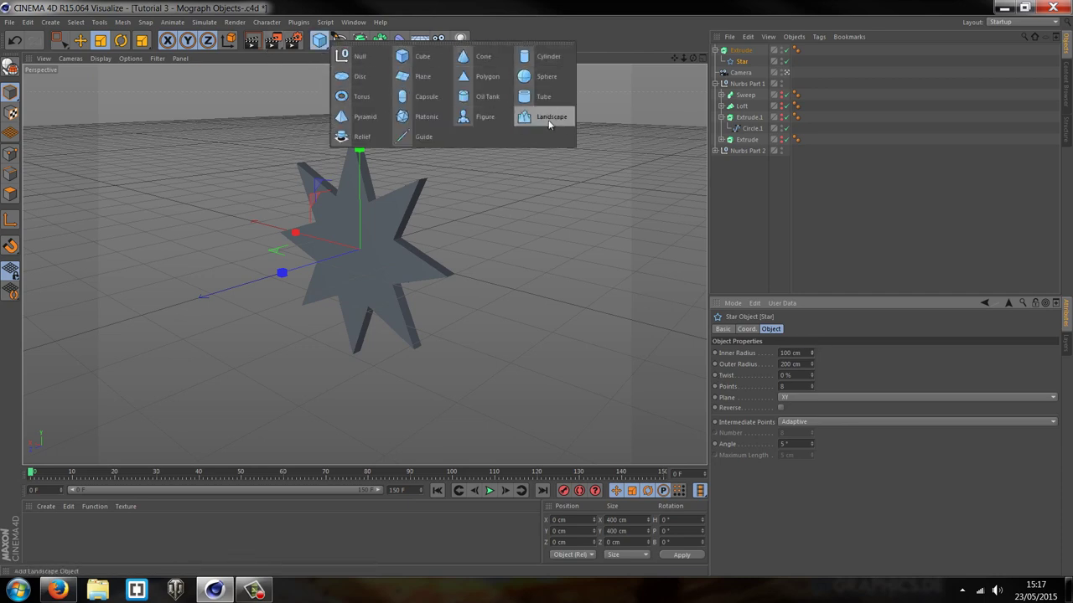
click(886, 210)
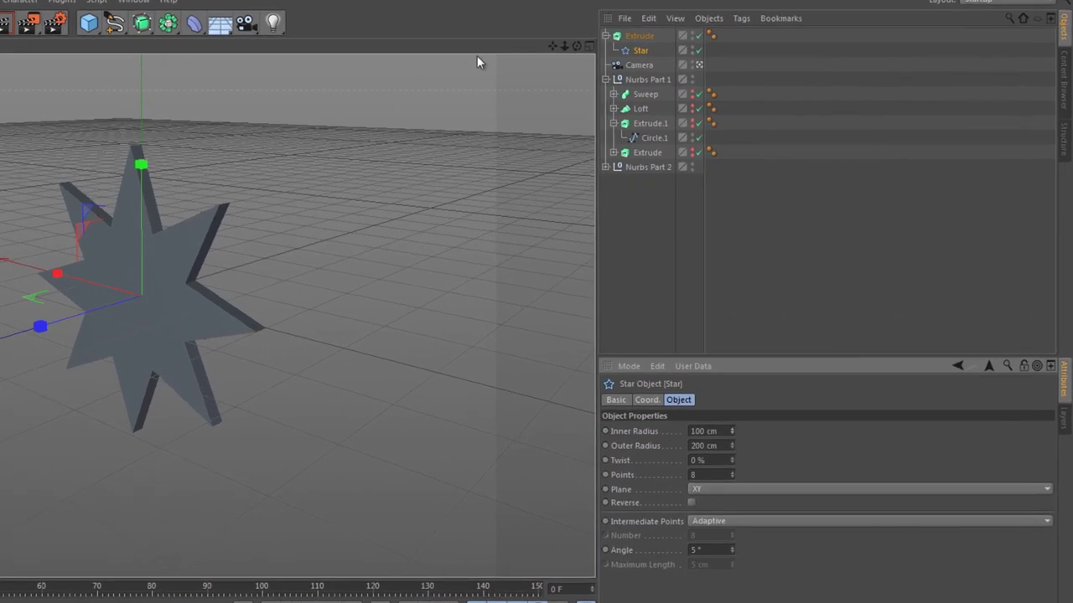
Set the star's Extrude movement along Z to about -161 cm to deepen the shape.
click(635, 35)
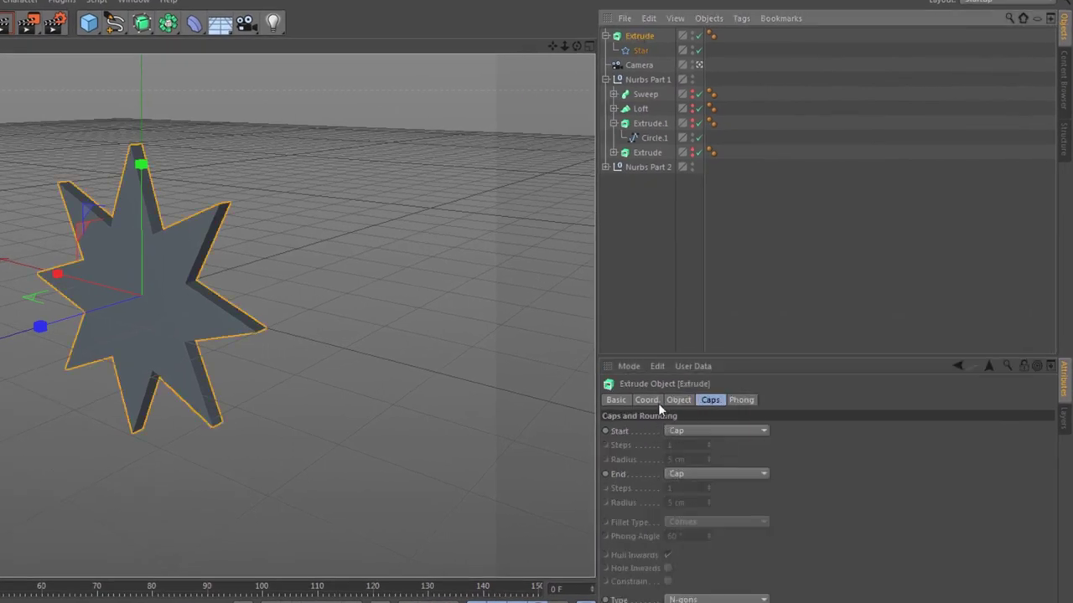
click(678, 400)
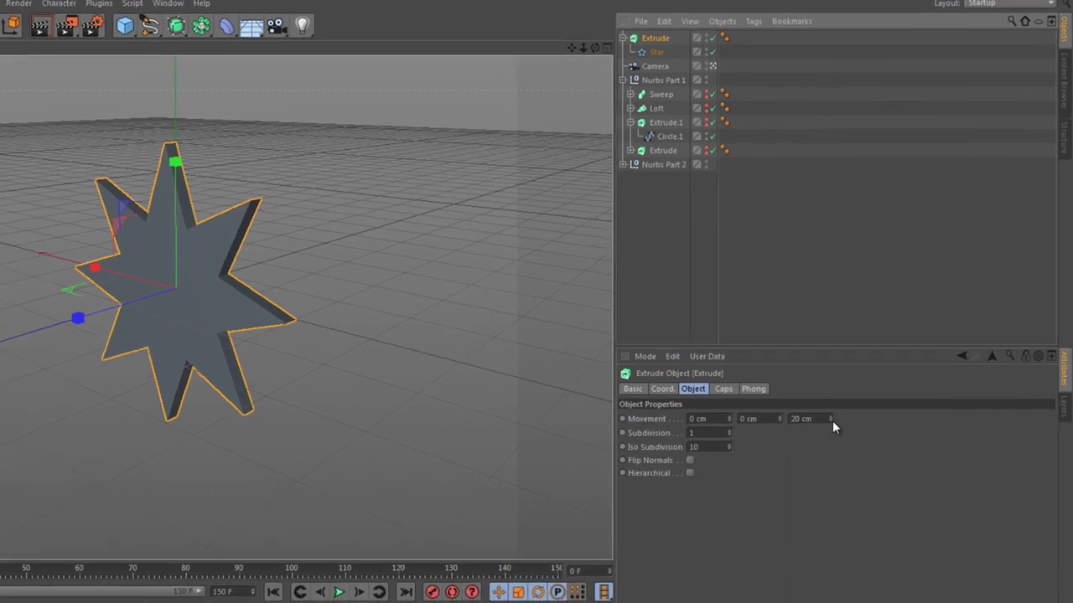
drag(820, 432, 820, 431)
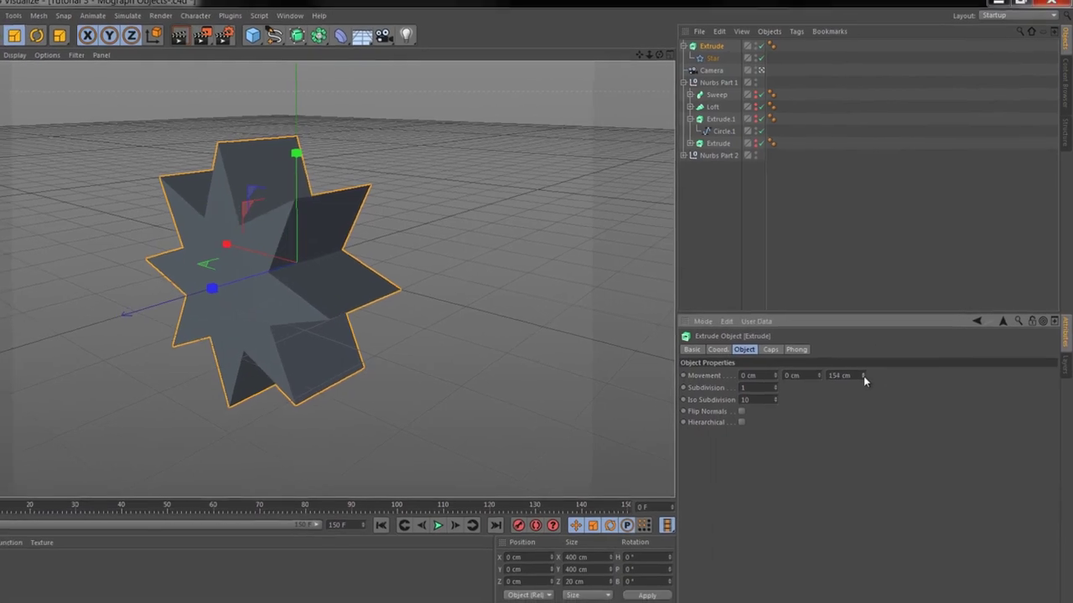
mouse_move(863, 376)
mouse_down()
mouse_move(871, 385)
mouse_move(853, 343)
mouse_move(871, 401)
mouse_move(864, 375)
mouse_up()
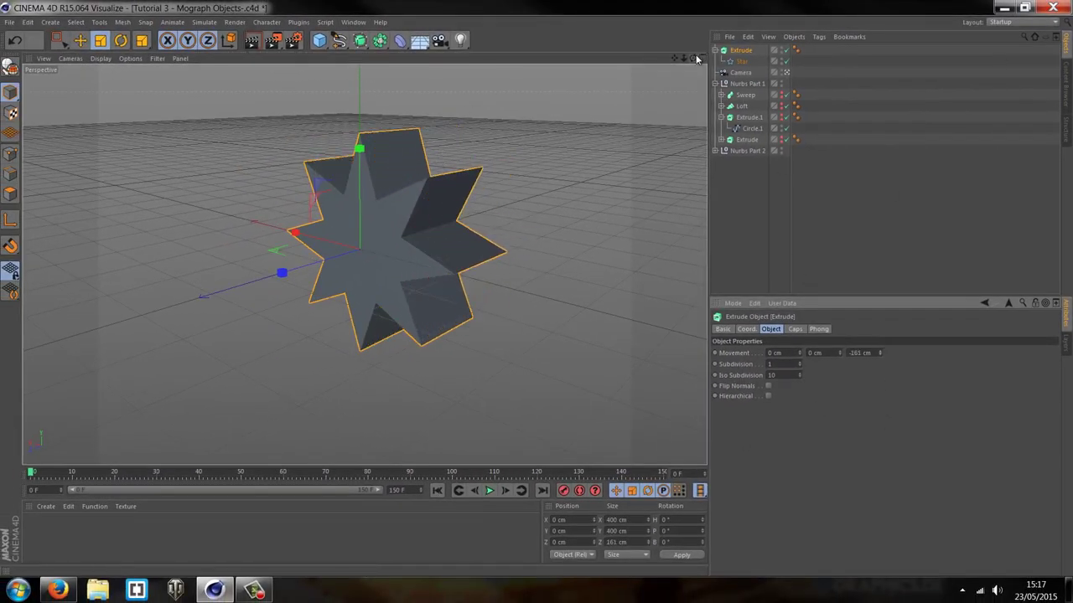
drag(695, 58, 537, 290)
Reshape the Star spline to an inner radius of about 37.6 cm and an outer radius of about 215 cm.
click(743, 61)
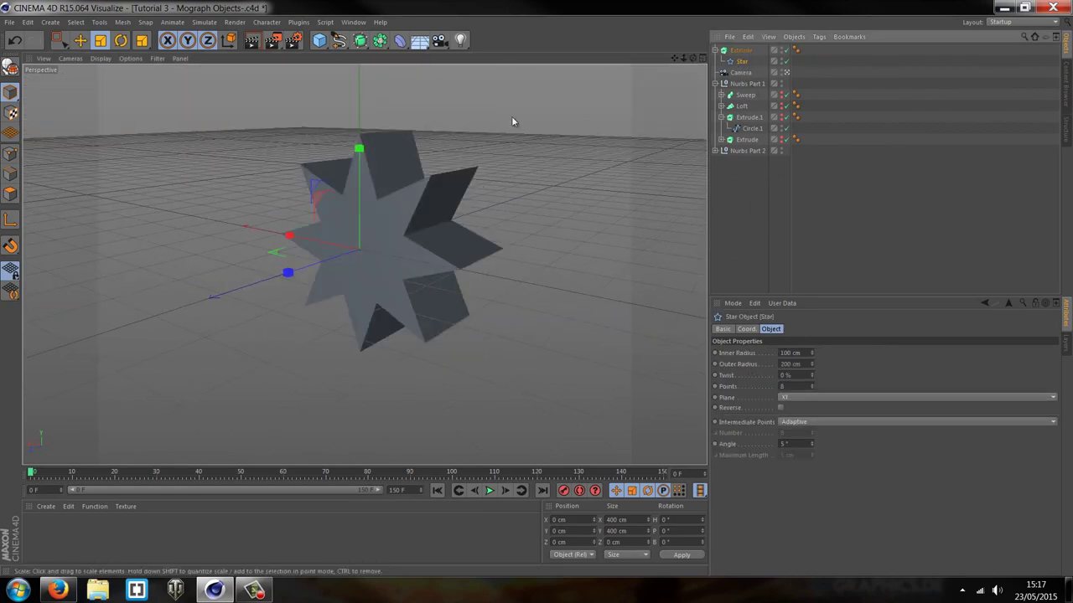
drag(812, 351, 813, 351)
drag(290, 278, 483, 244)
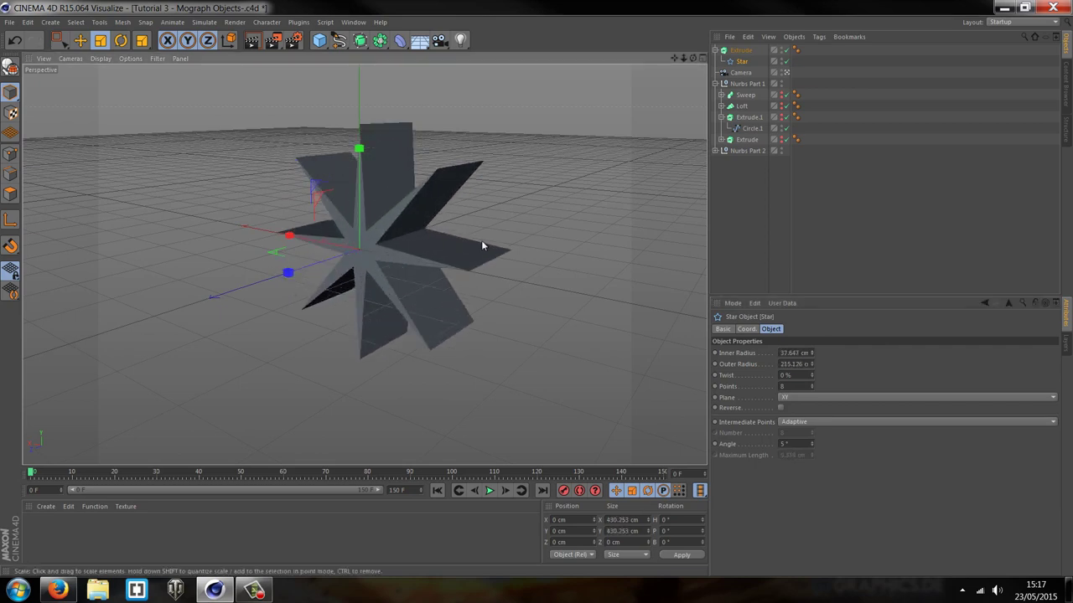
Delete the Star spline from the Extrude generator and add a Cogwheel spline to the scene.
click(739, 53)
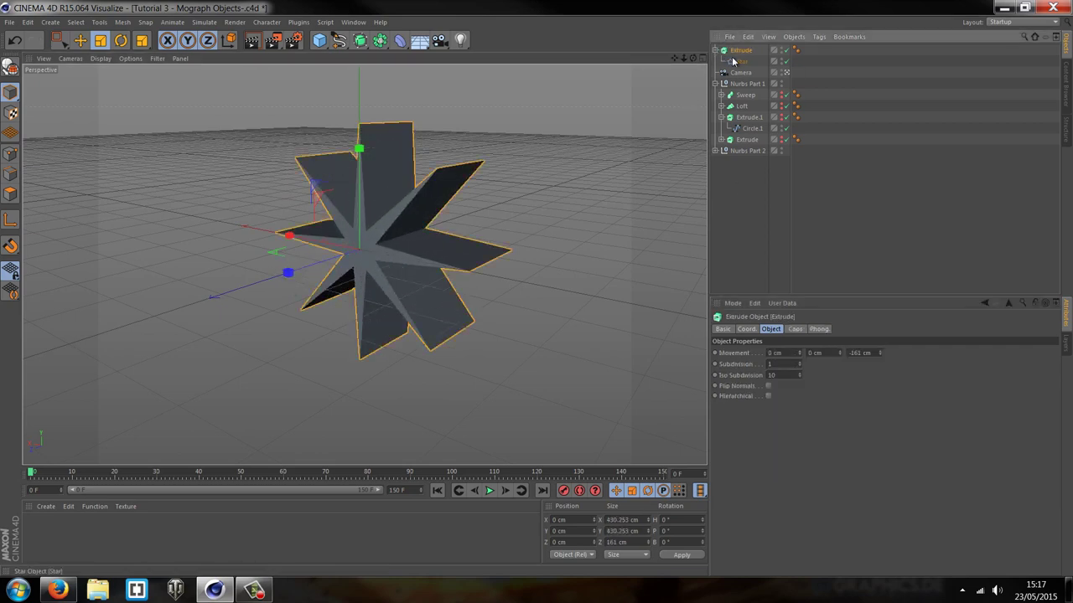
click(739, 61)
key(Delete)
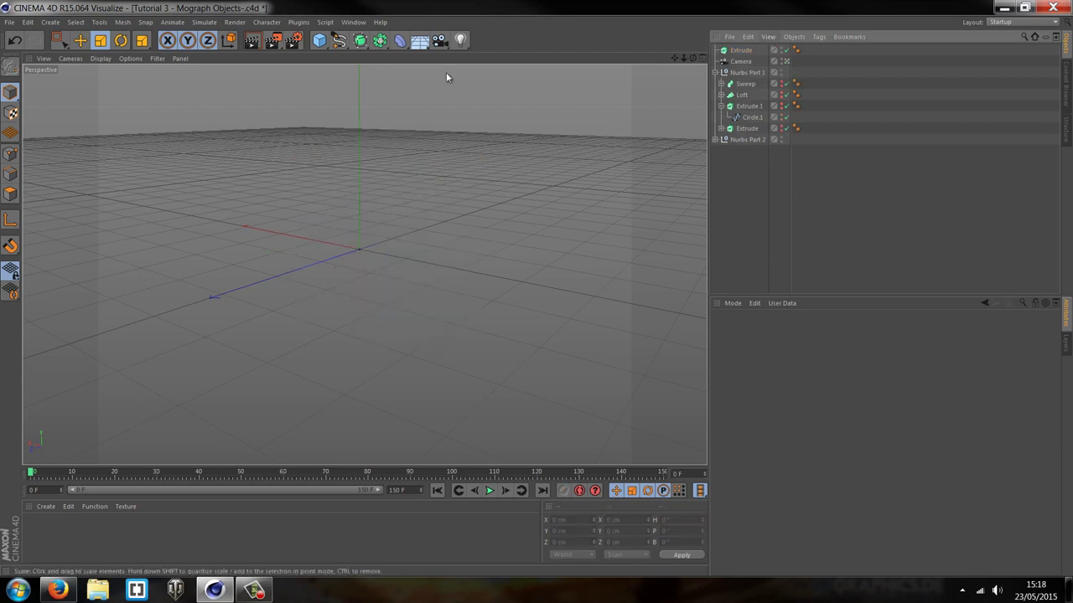
click(344, 44)
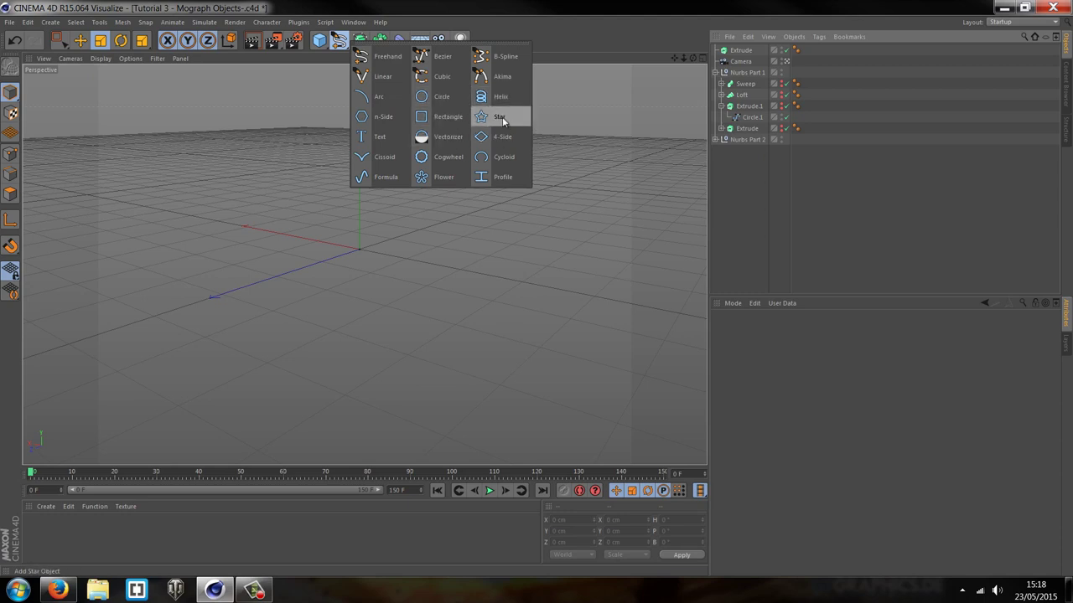
click(441, 159)
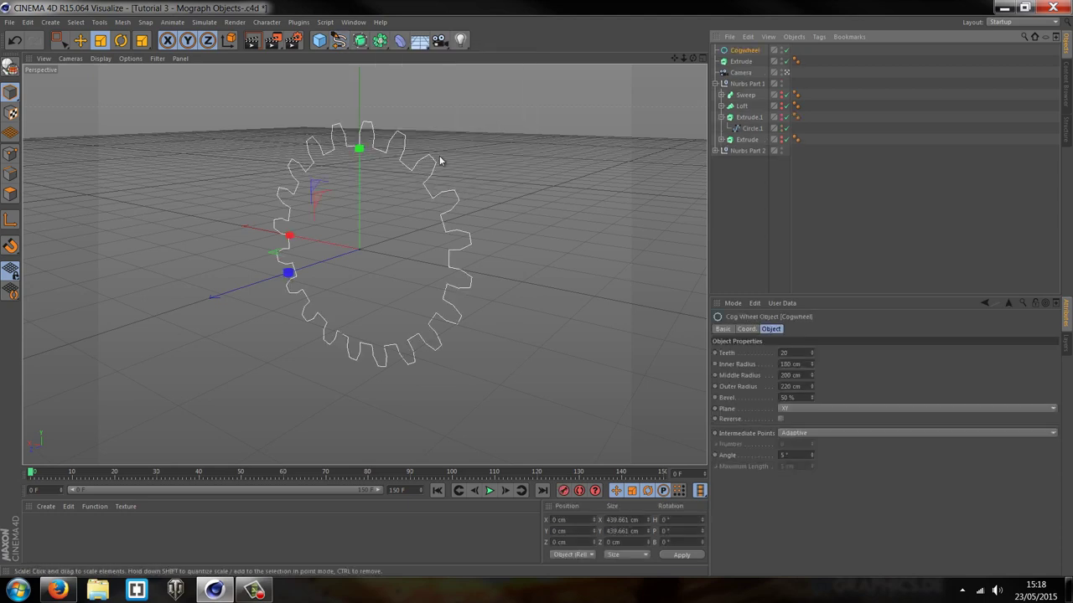
Add a Circle spline and scale it down uniformly to form a centre hole outline well inside the cogwheel's teeth.
click(337, 42)
click(446, 99)
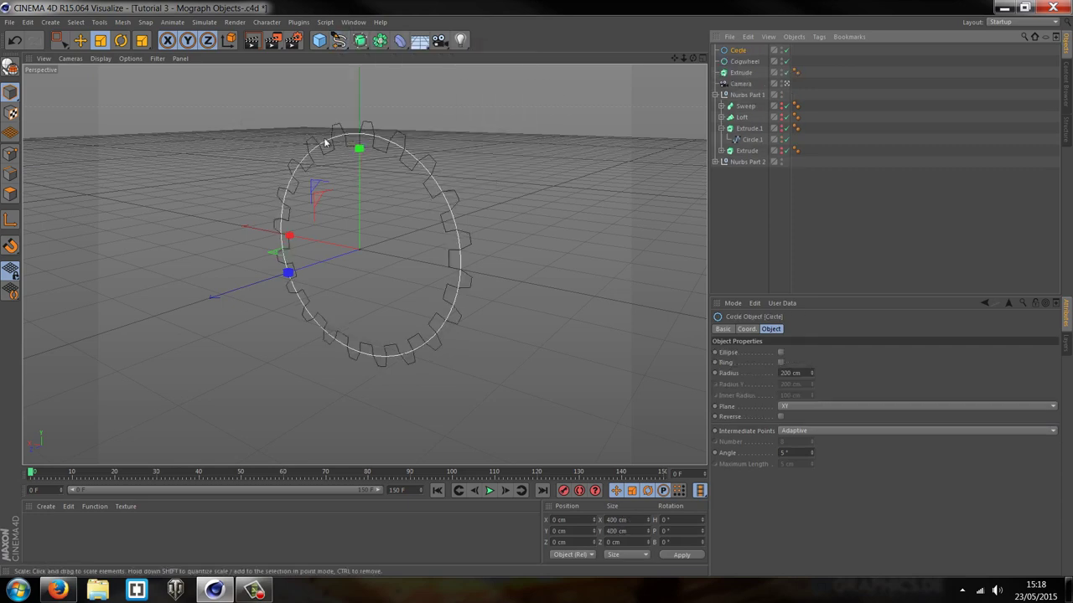
drag(436, 261, 185, 316)
click(290, 183)
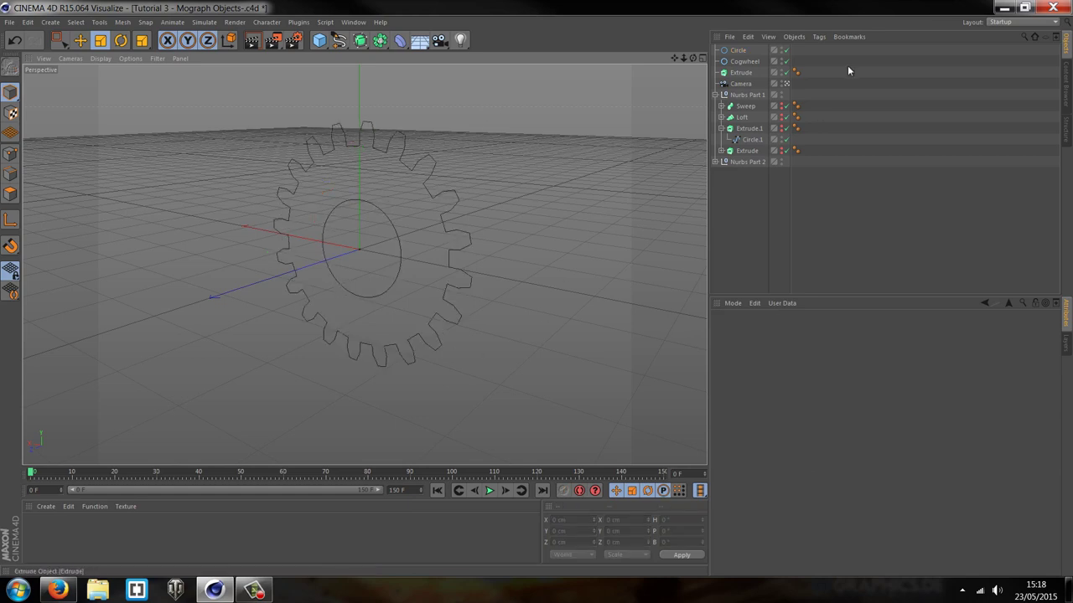
Make the Cogwheel and Circle splines editable and merge them into one spline with Connect Objects + Delete.
click(746, 64)
ctrl+click(737, 51)
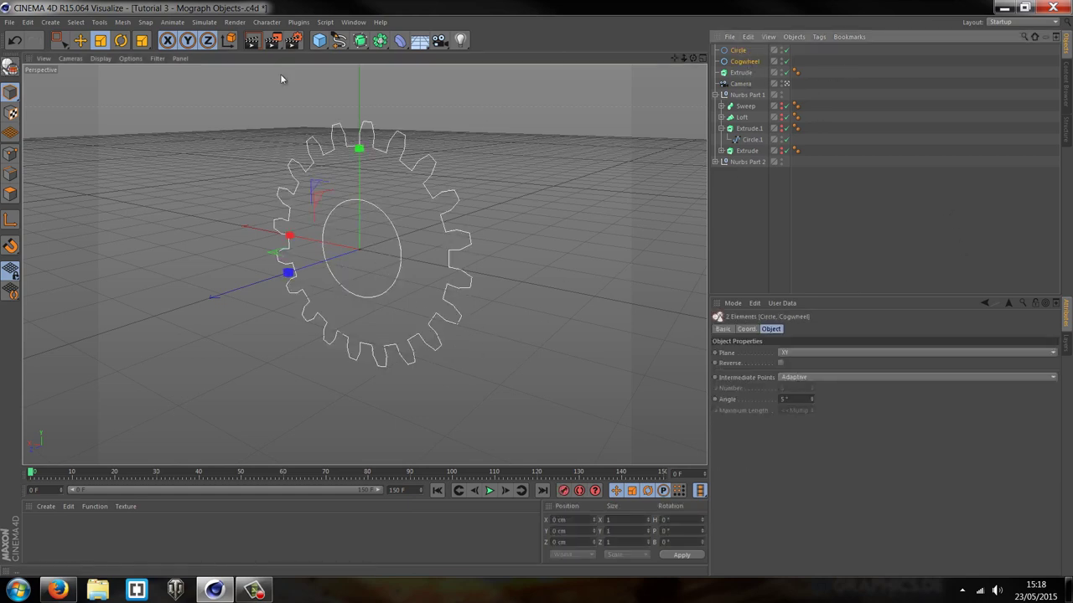
click(12, 73)
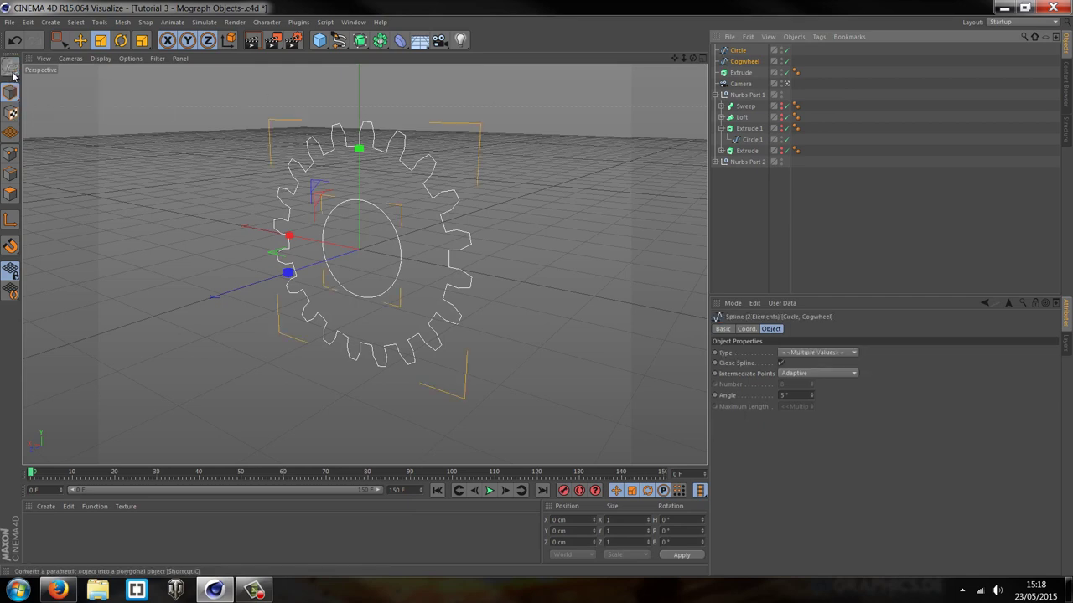
right_click(731, 64)
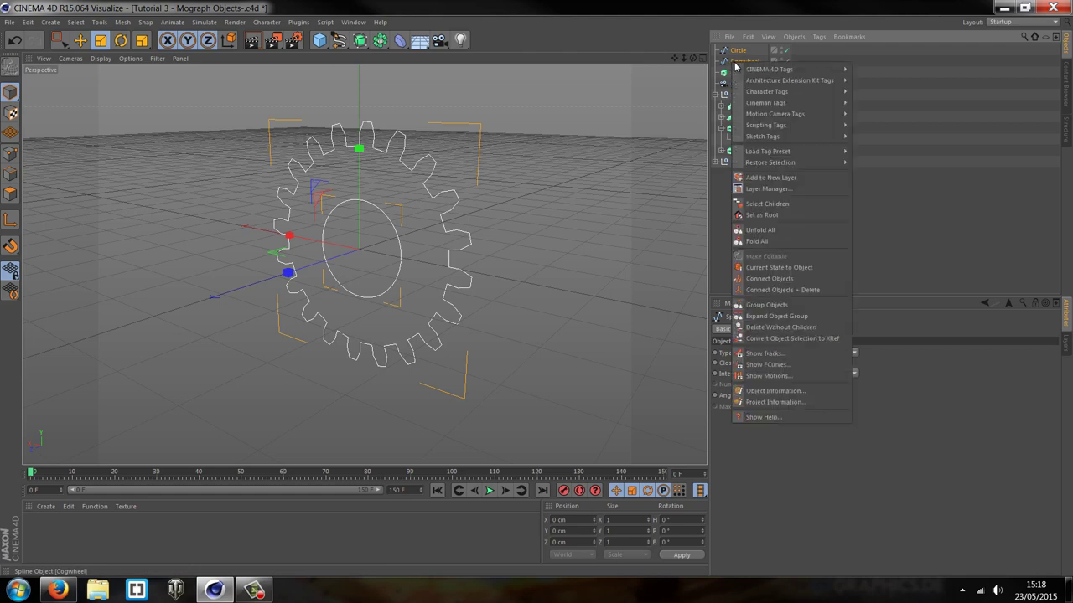
click(788, 290)
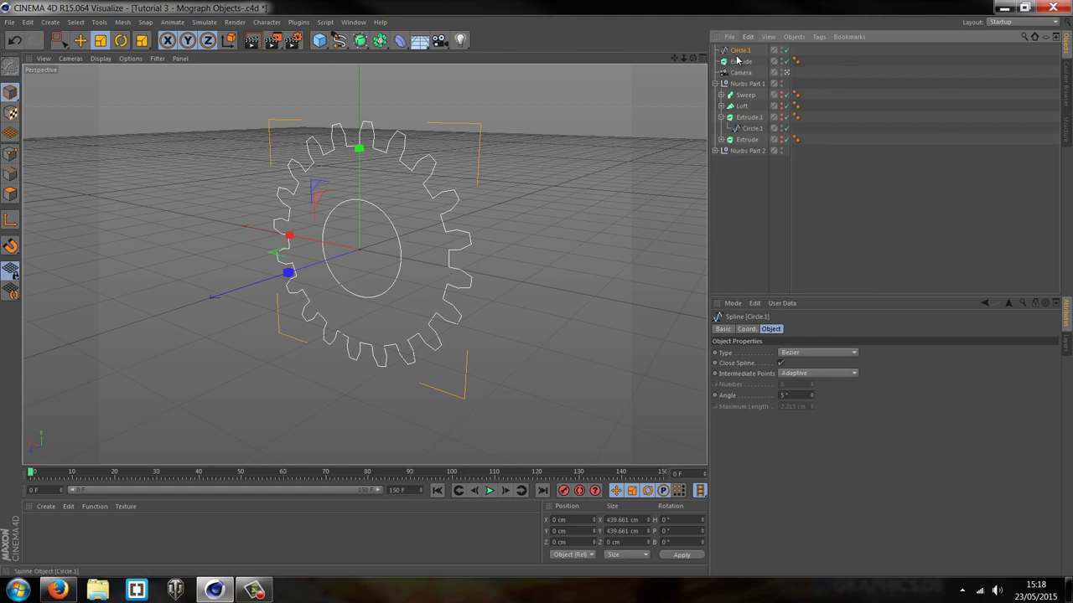
Make the merged gear spline a child of the empty Extrude generator and inspect the extruded gear.
drag(740, 64, 737, 66)
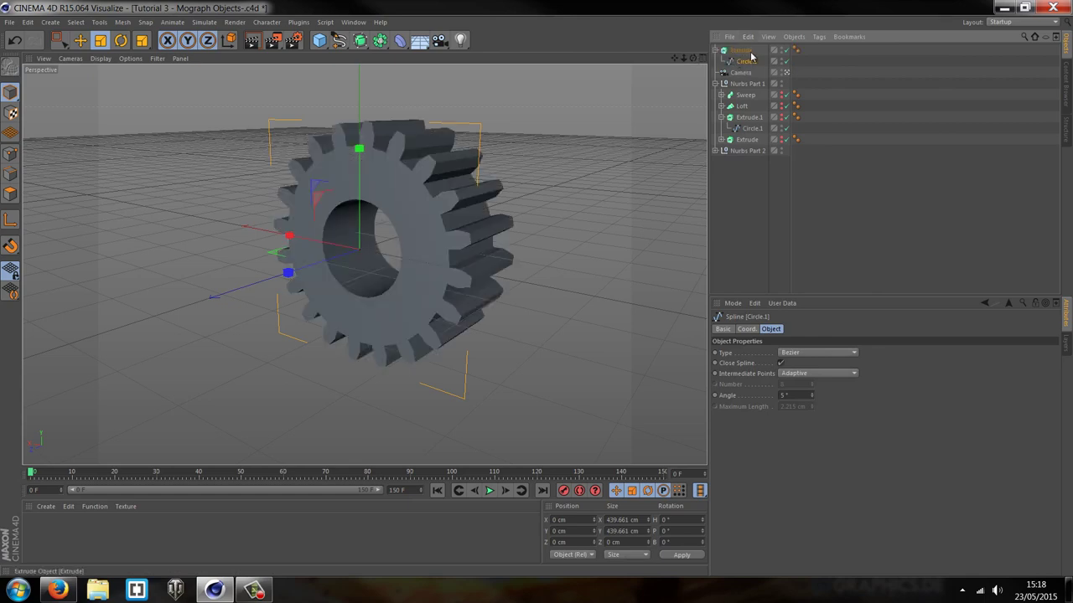
click(760, 53)
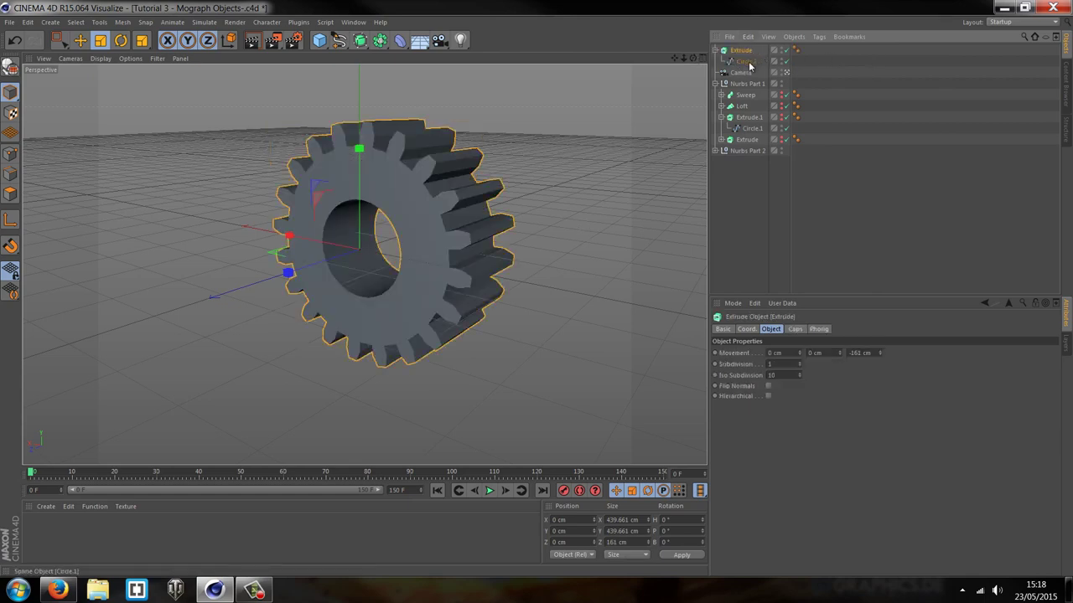
click(612, 201)
drag(693, 58, 536, 291)
click(470, 187)
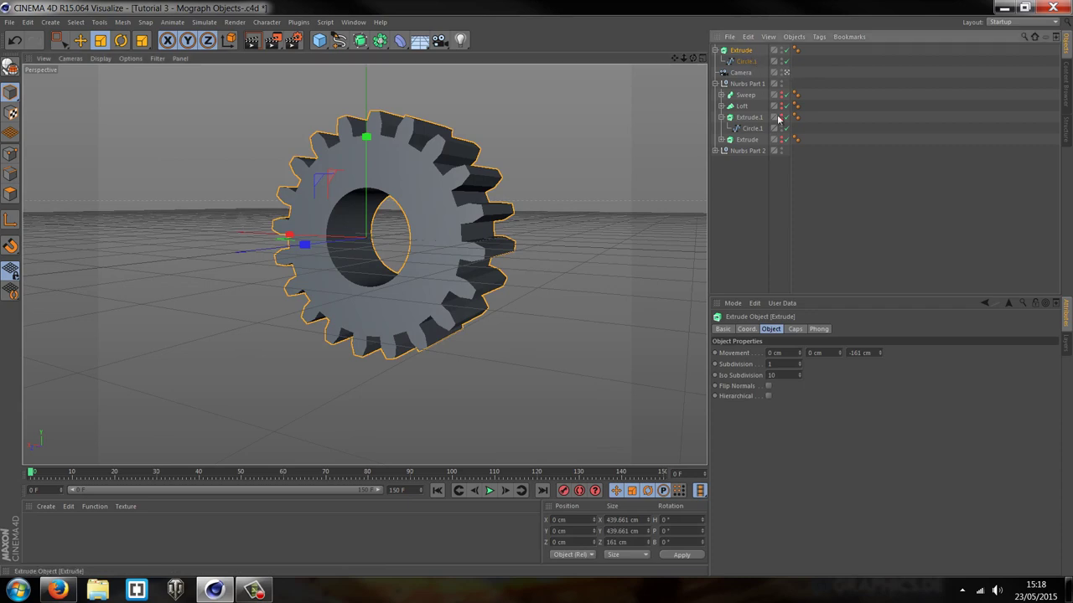
Set both the start and end caps of the gear's Extrude to Fillet Cap.
click(795, 330)
click(767, 353)
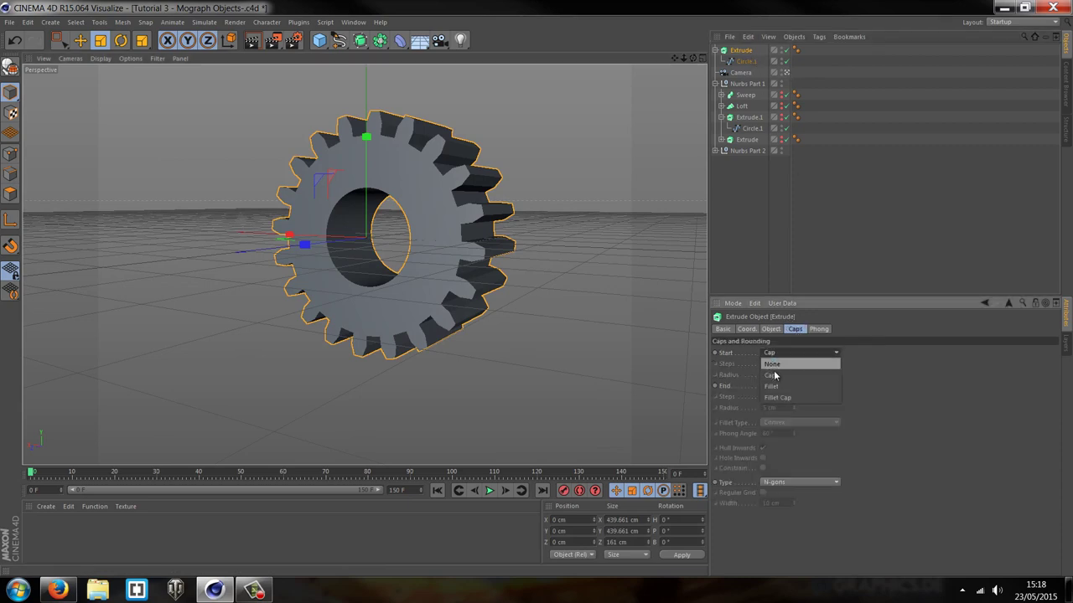
click(779, 393)
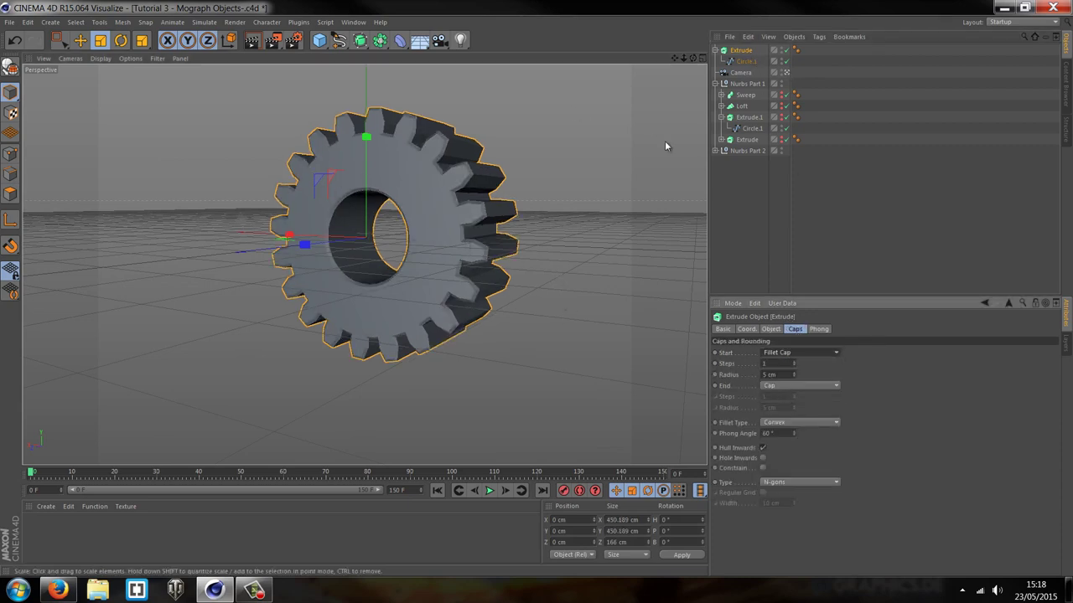
click(788, 387)
click(790, 429)
click(604, 245)
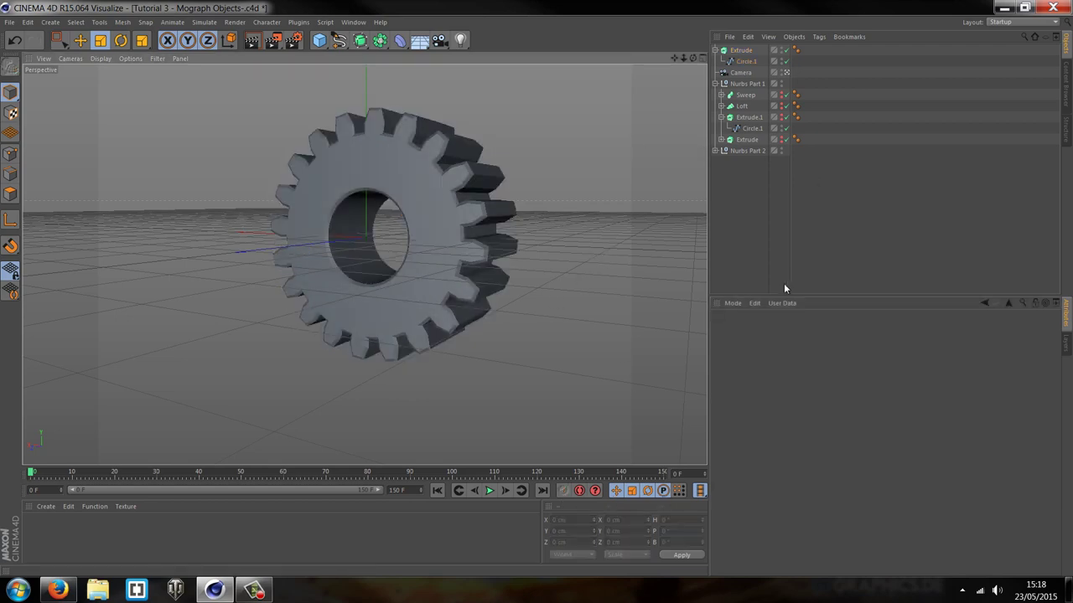
Set the gear's start fillet cap to 4 steps and a 6 cm radius.
click(461, 176)
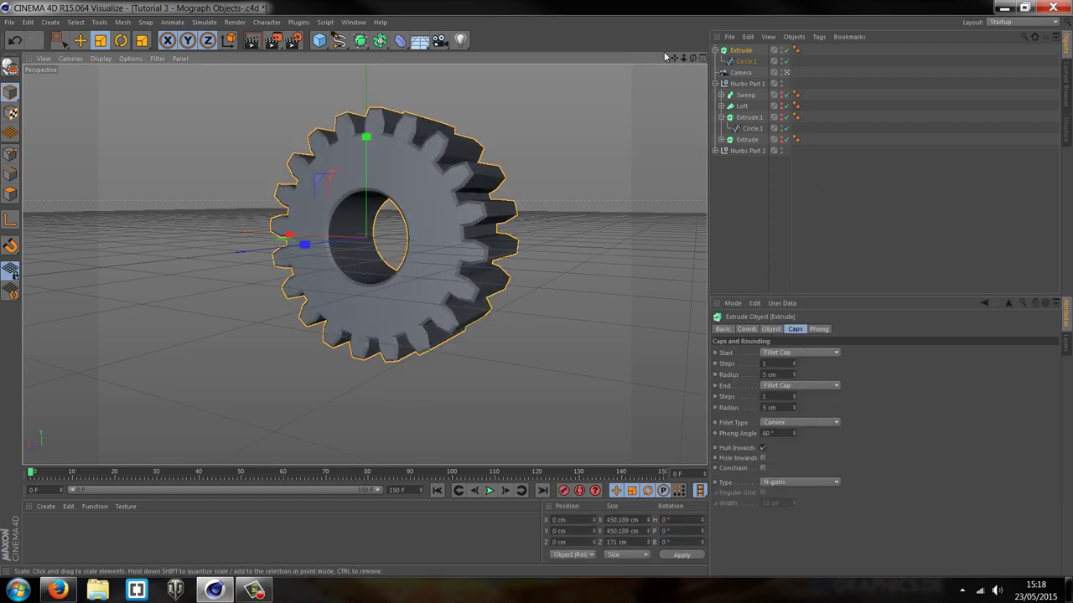
drag(800, 378, 795, 377)
click(794, 356)
click(794, 357)
click(794, 362)
click(795, 361)
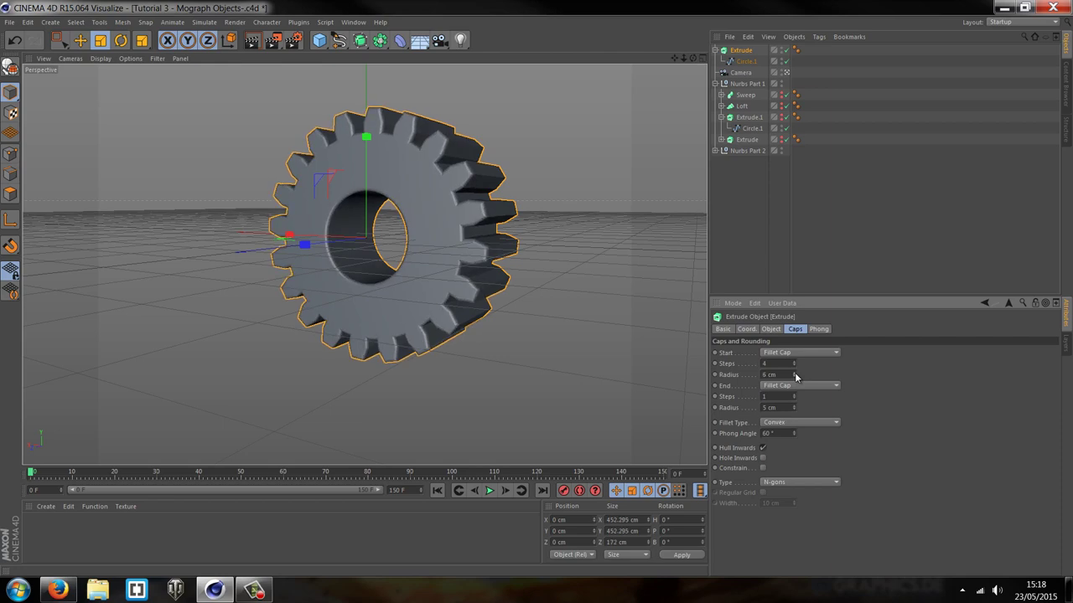
click(603, 139)
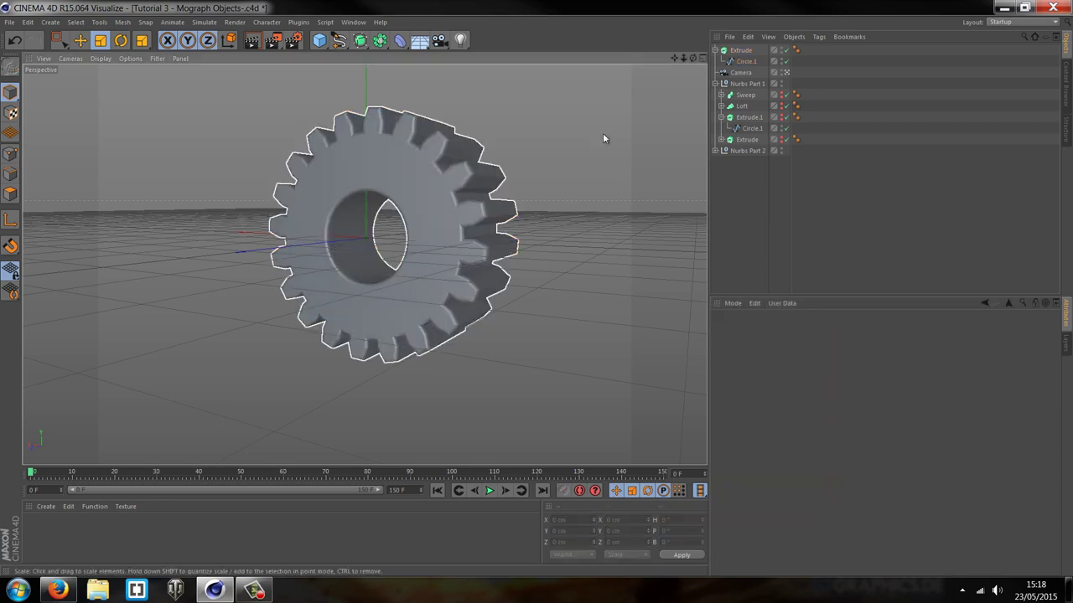
Hide the gear's Extrude in the viewport, show the Sweep from Nurbs Part 1, and view its whole track shape.
click(781, 48)
click(781, 48)
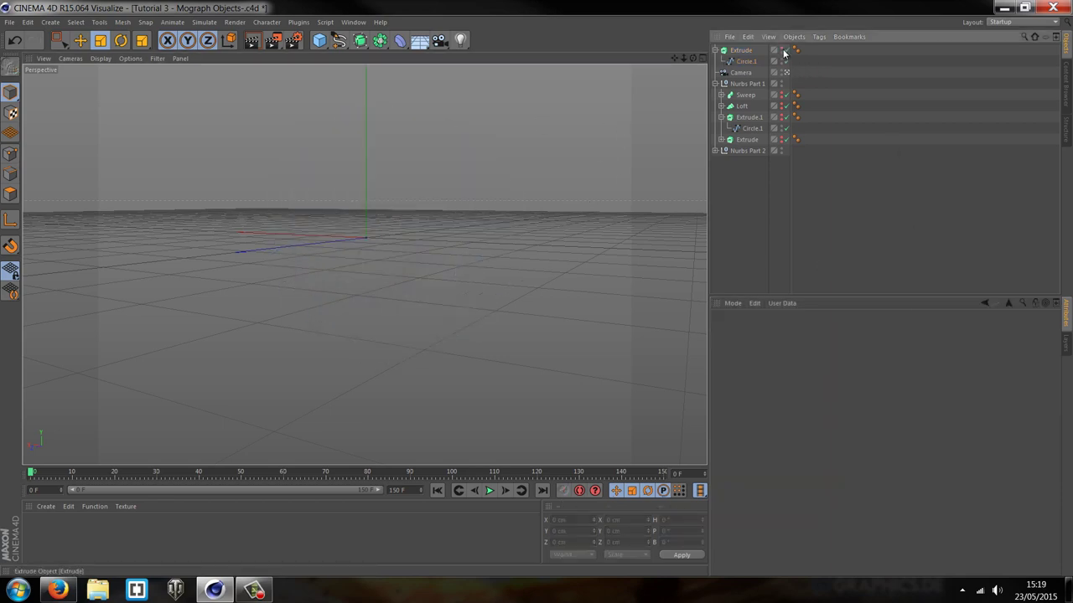
click(781, 96)
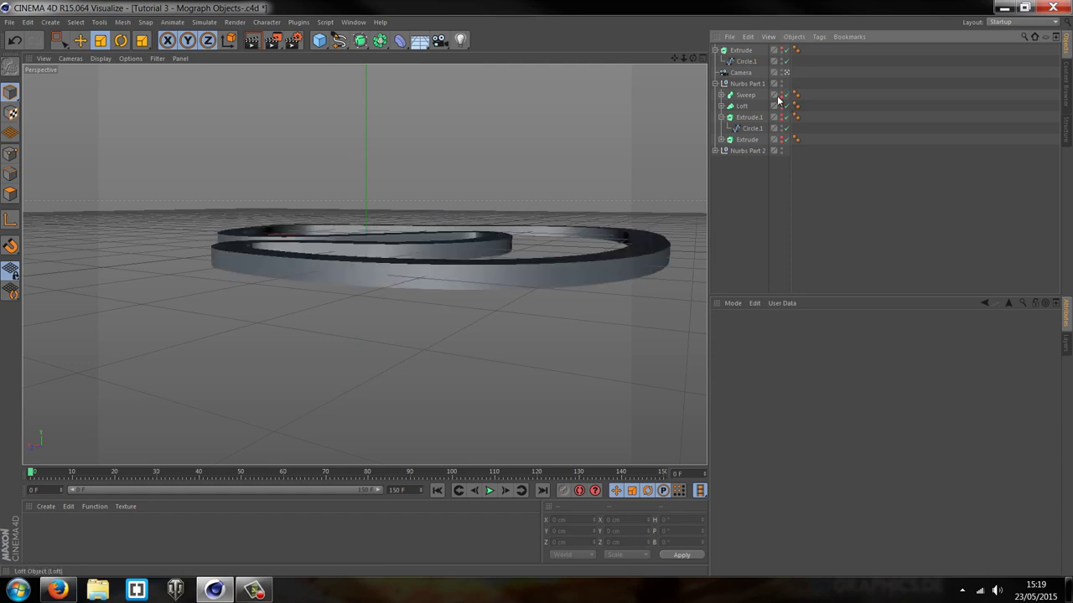
drag(692, 58, 536, 288)
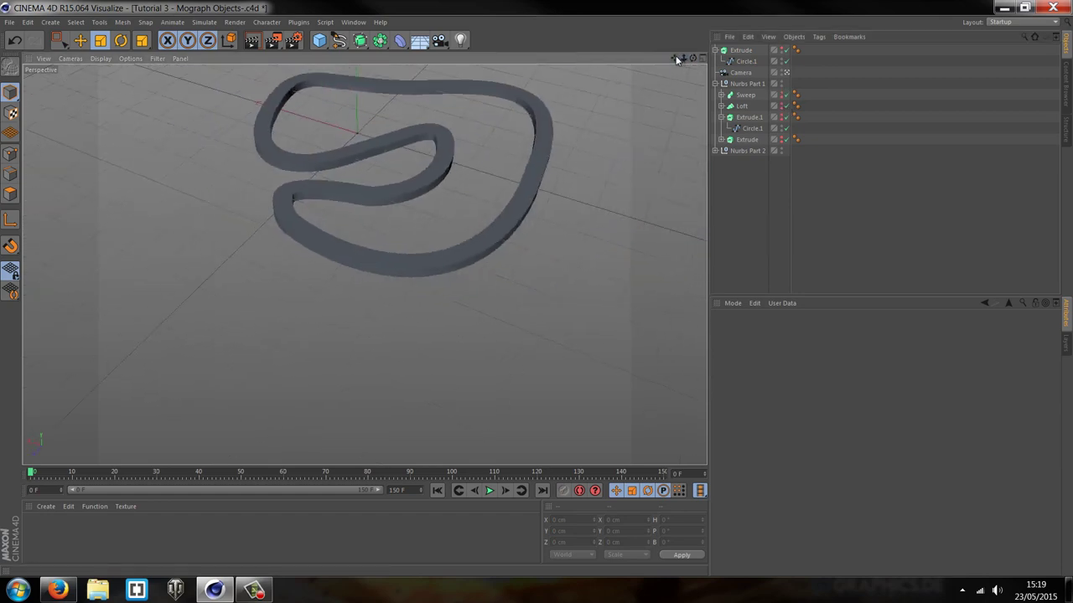
drag(674, 57, 643, 105)
scroll(642, 106, up, 2)
mouse_move(692, 58)
mouse_down()
mouse_move(536, 288)
mouse_move(693, 58)
mouse_up()
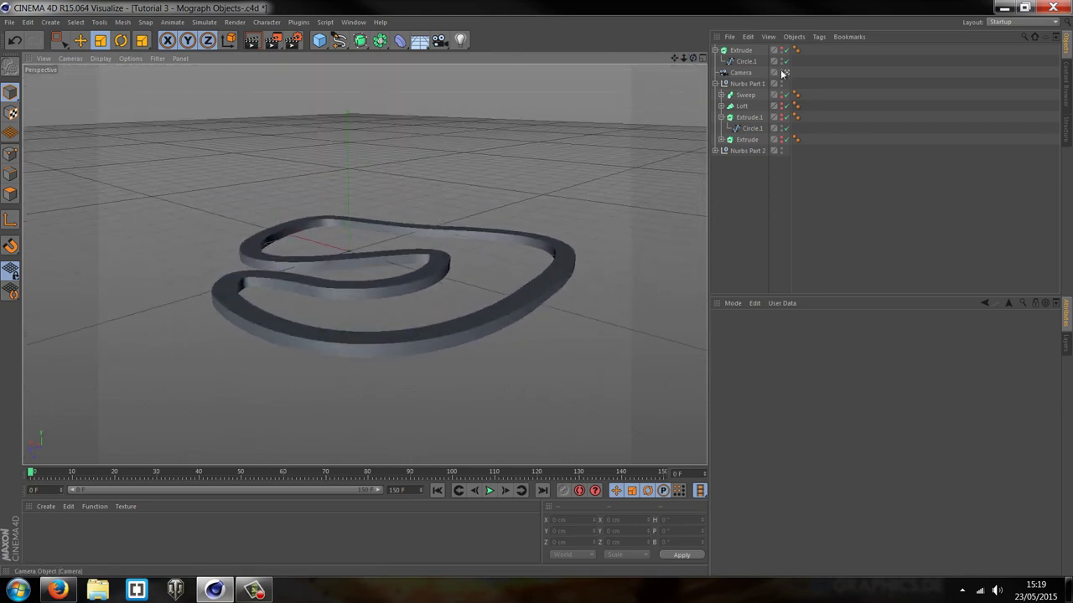
Expand the Sweep's children and disable its Rectangle profile so only the path spline is displayed.
click(722, 117)
click(722, 96)
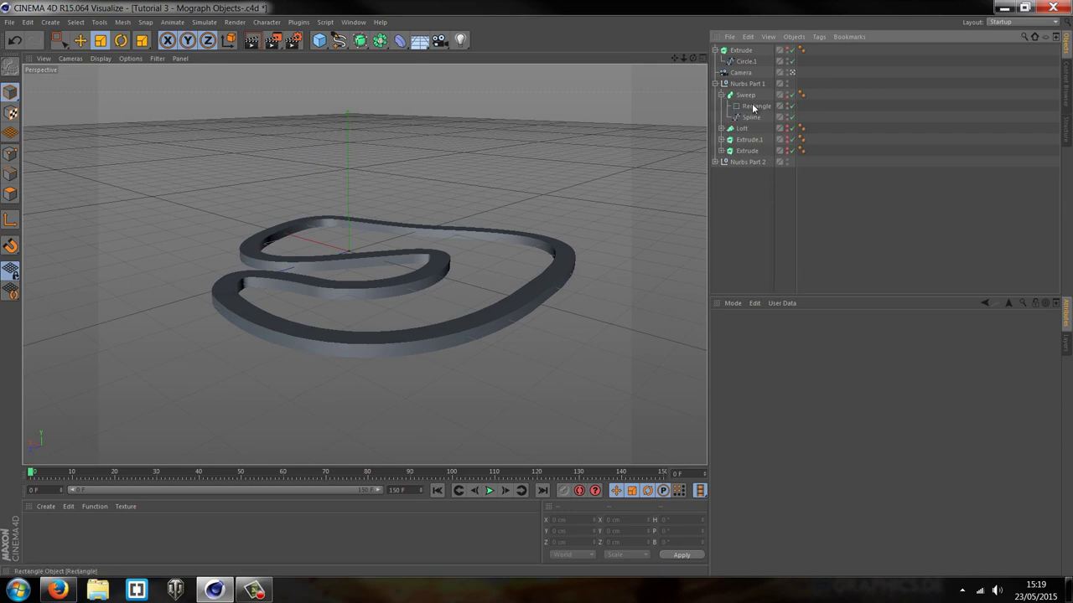
click(753, 106)
click(753, 118)
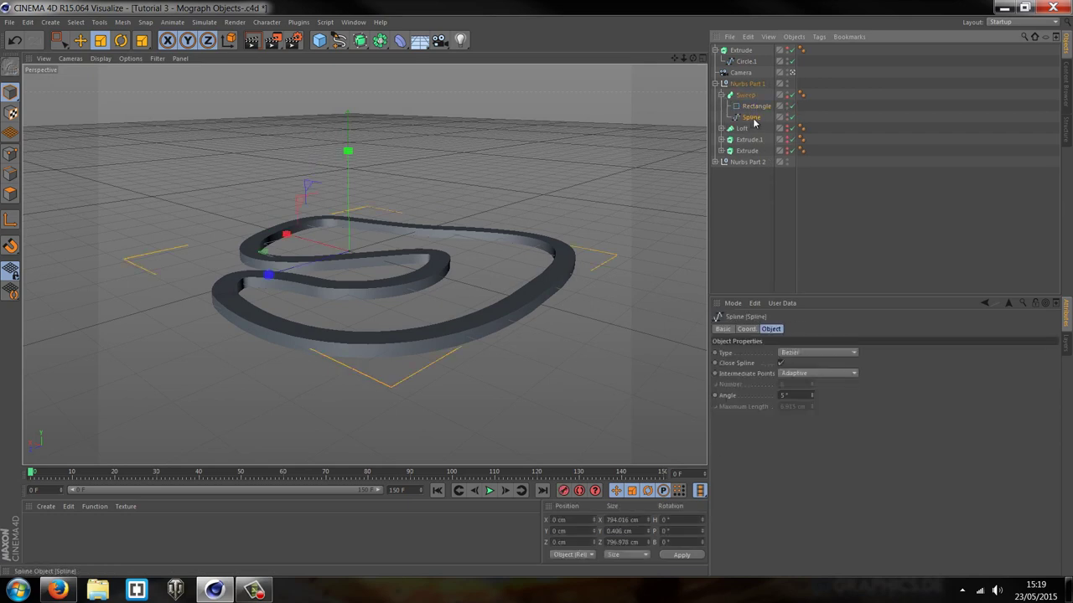
click(791, 106)
click(537, 209)
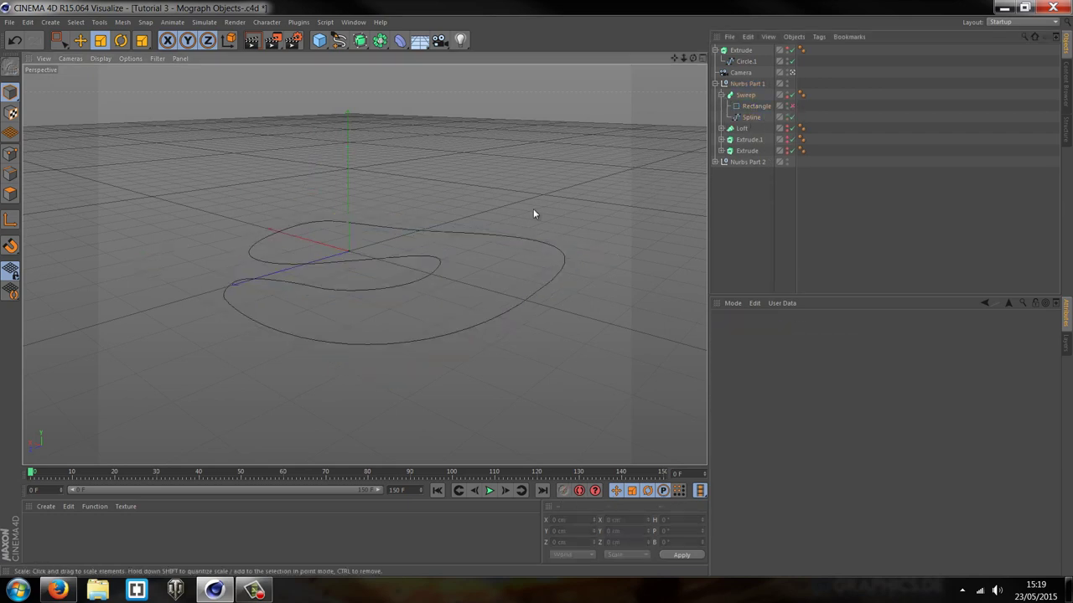
Render the view, exclude the gear's Extrude from rendering, and render again to check the bare path spline.
mouse_move(693, 59)
mouse_down()
mouse_move(536, 287)
mouse_move(693, 60)
mouse_up()
click(747, 62)
click(637, 119)
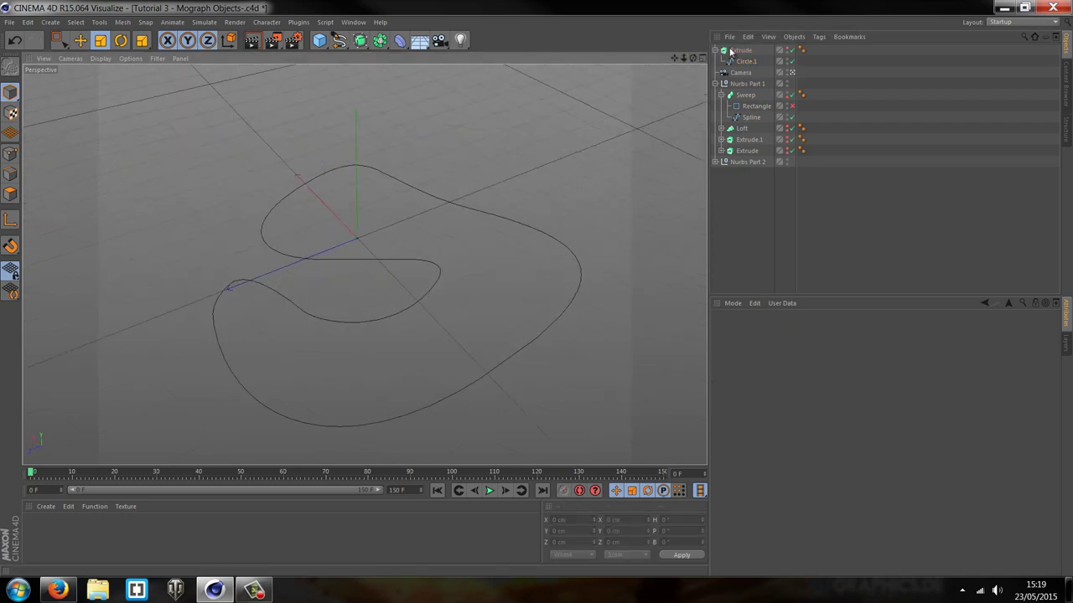
click(714, 53)
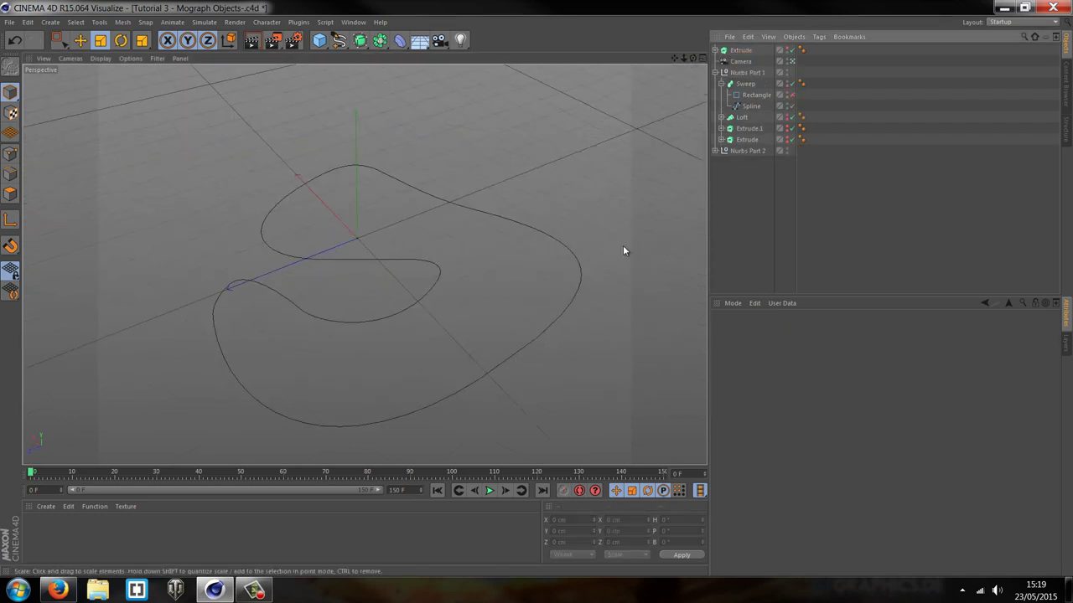
key(ctrl+r)
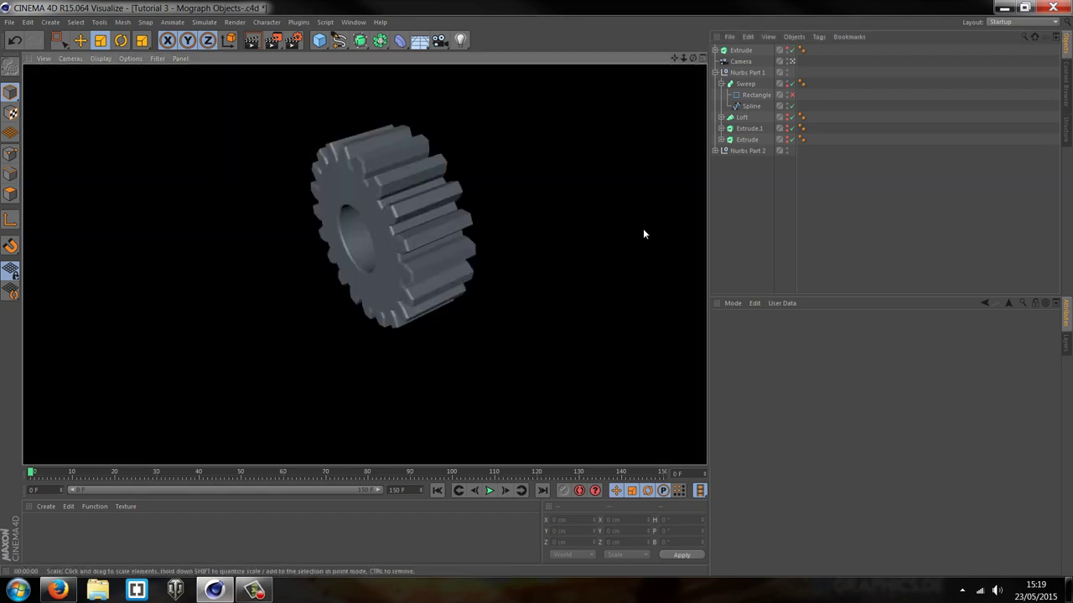
click(787, 53)
key(ctrl+r)
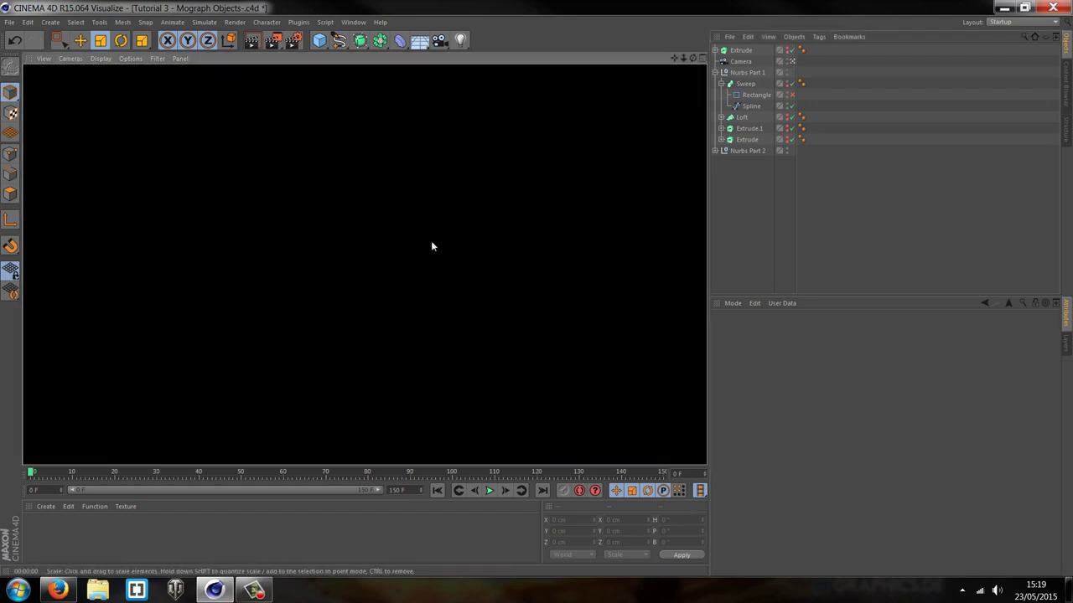
click(552, 329)
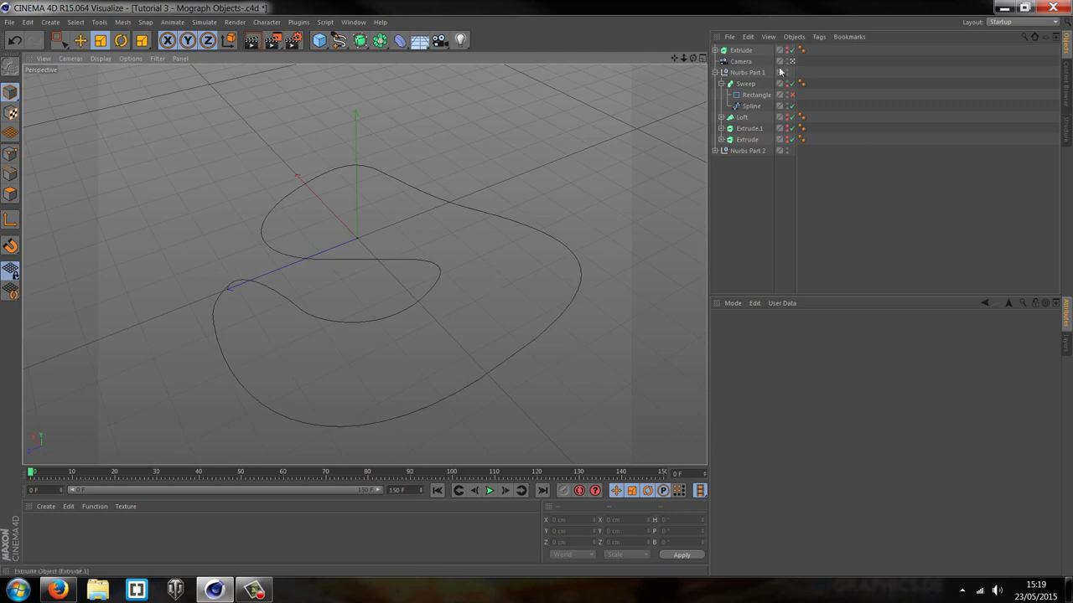
Check the Sweep's Spline and Rectangle children, and add a Star spline to the scene.
click(751, 107)
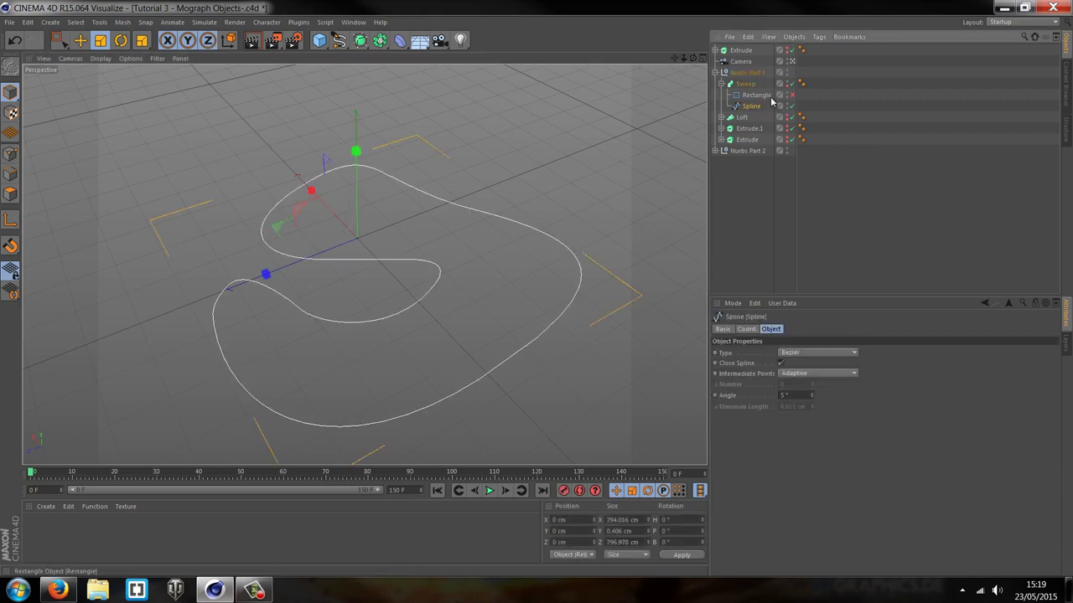
click(750, 97)
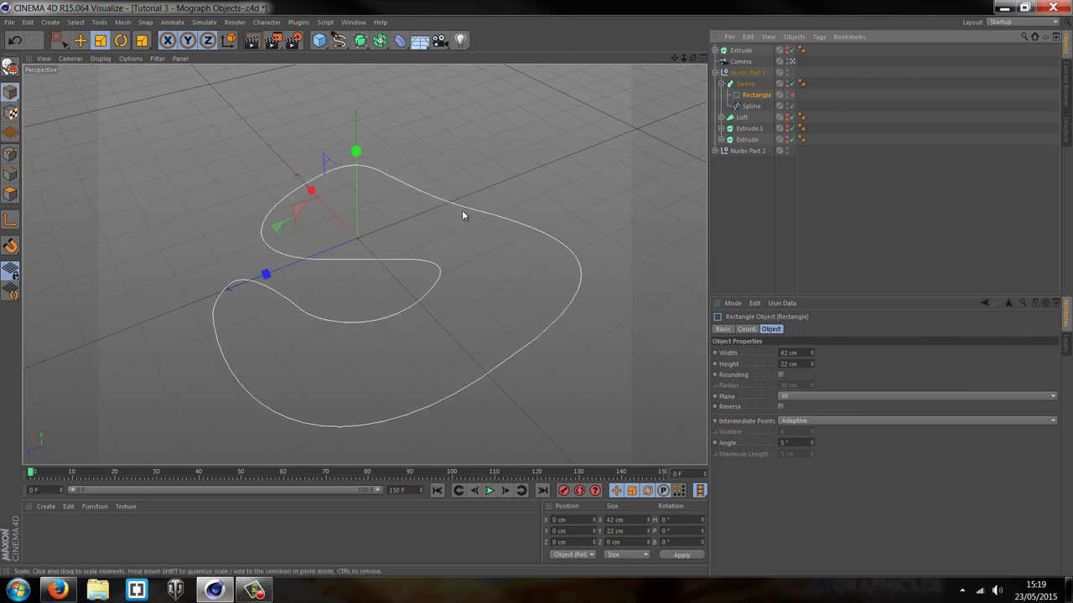
click(339, 40)
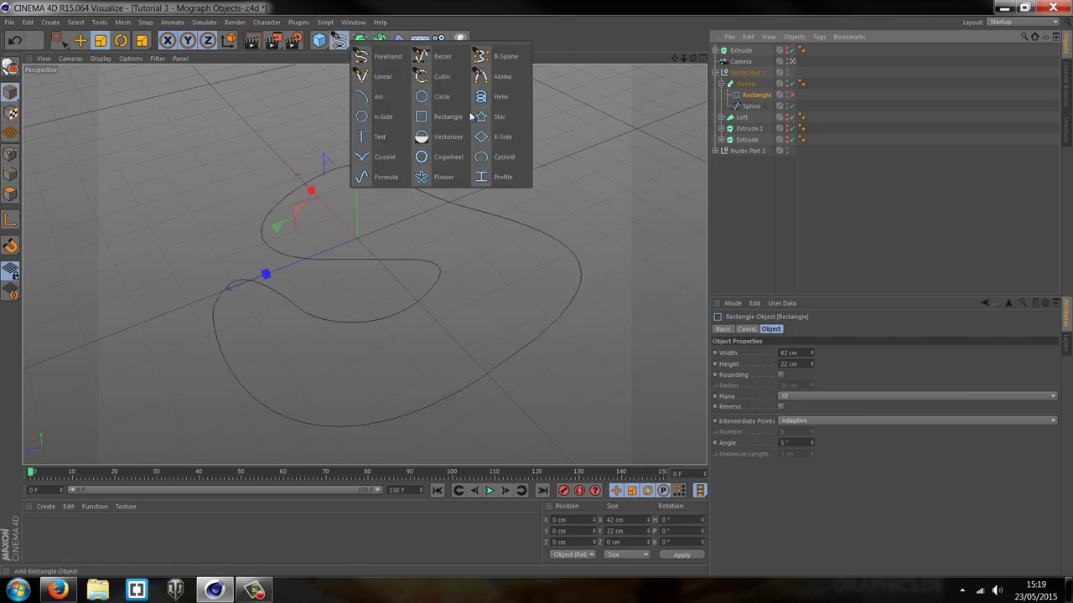
click(502, 118)
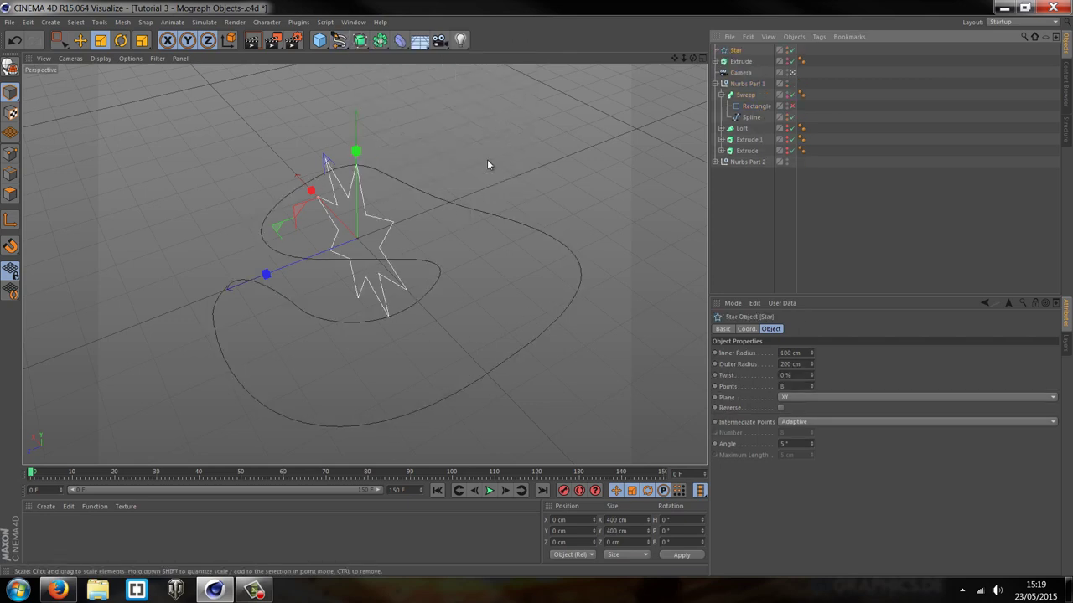
Scale the new Star spline down to about 73 cm outer radius and place it inside the Sweep above the Rectangle.
drag(487, 164, 249, 340)
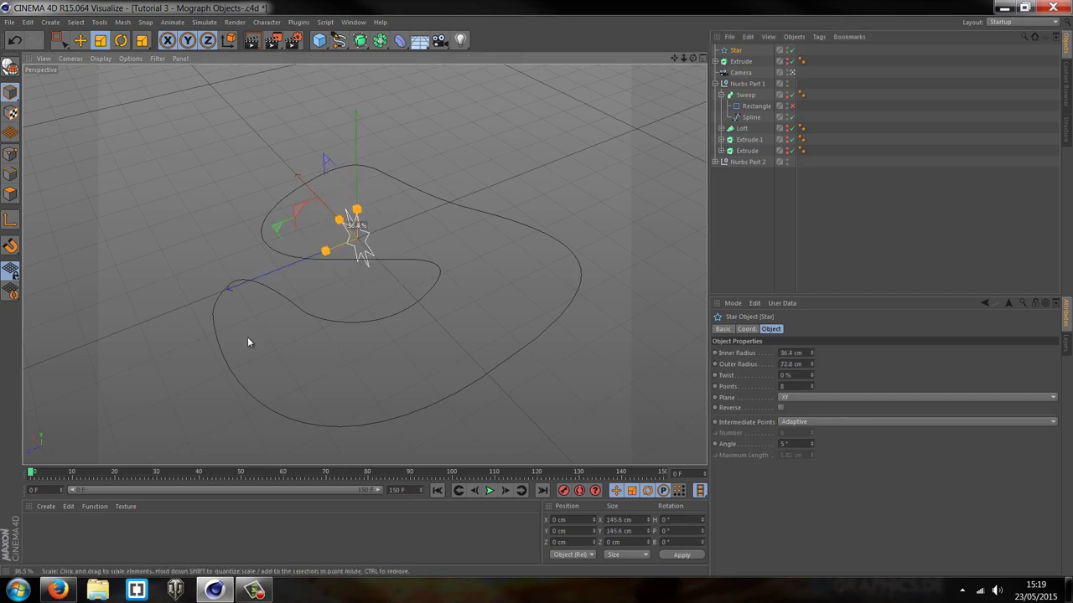
click(737, 52)
drag(755, 104, 755, 105)
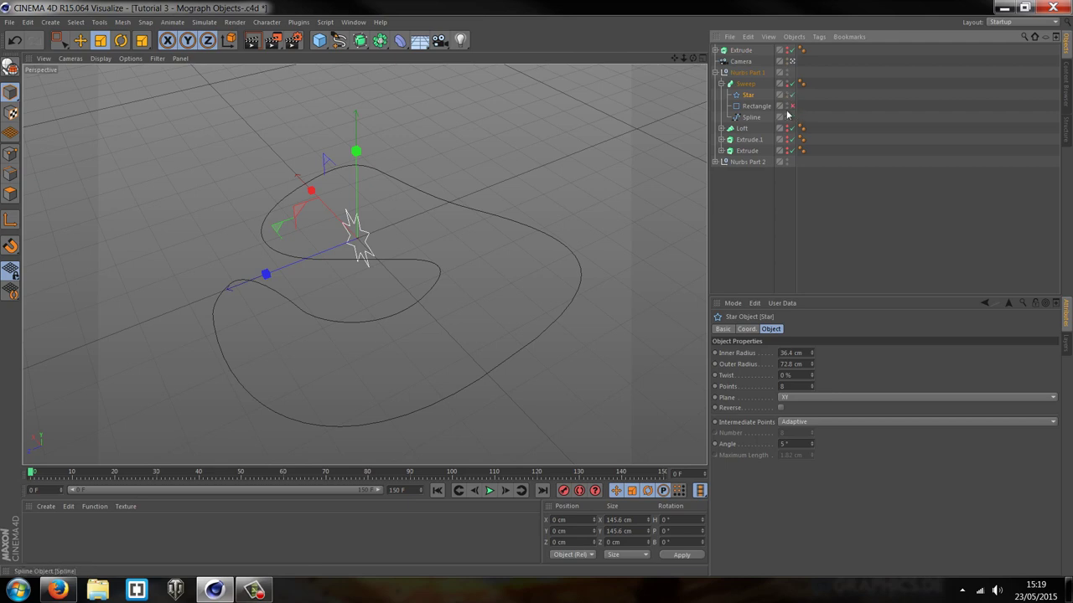
Delete the Rectangle profile from the Sweep and view the Star profile swept along the path spline.
click(759, 107)
key(Delete)
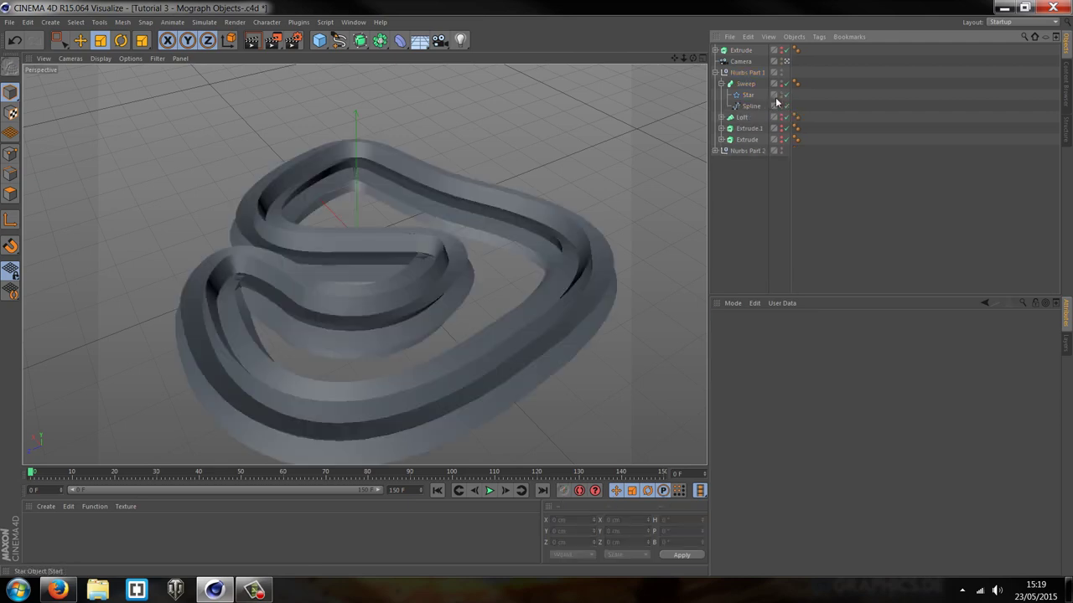
drag(684, 58, 537, 287)
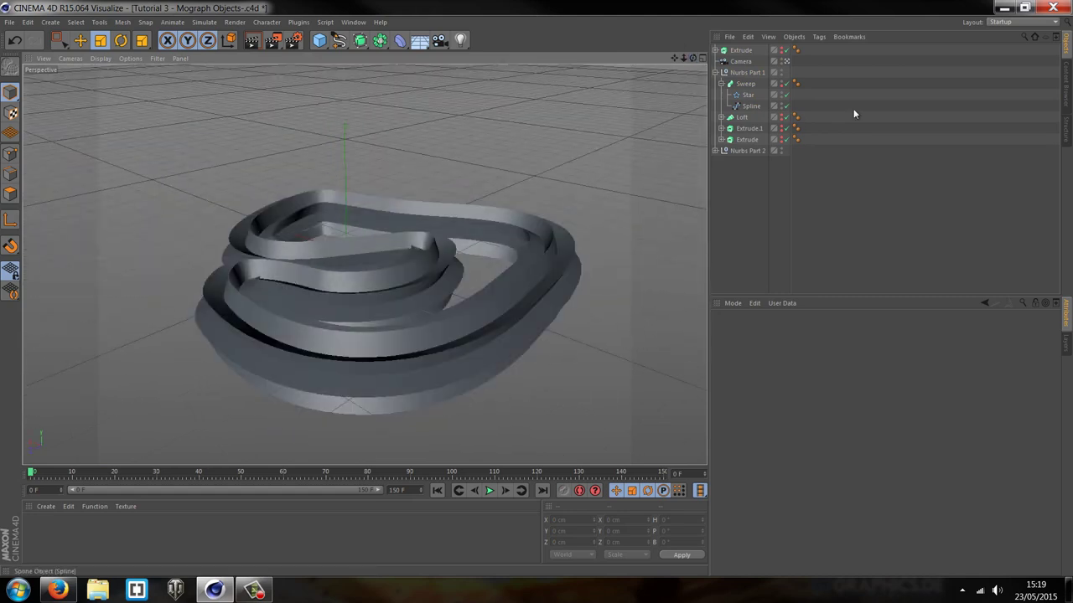
Try ordering the Spline above the Star within the Sweep, and undo the reordering.
click(750, 93)
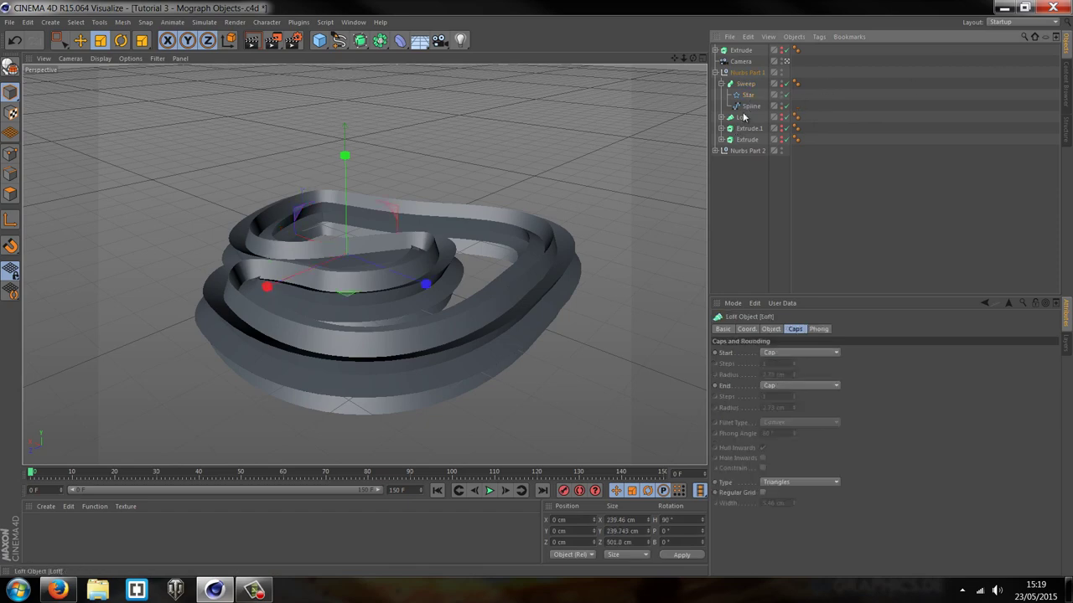
click(748, 106)
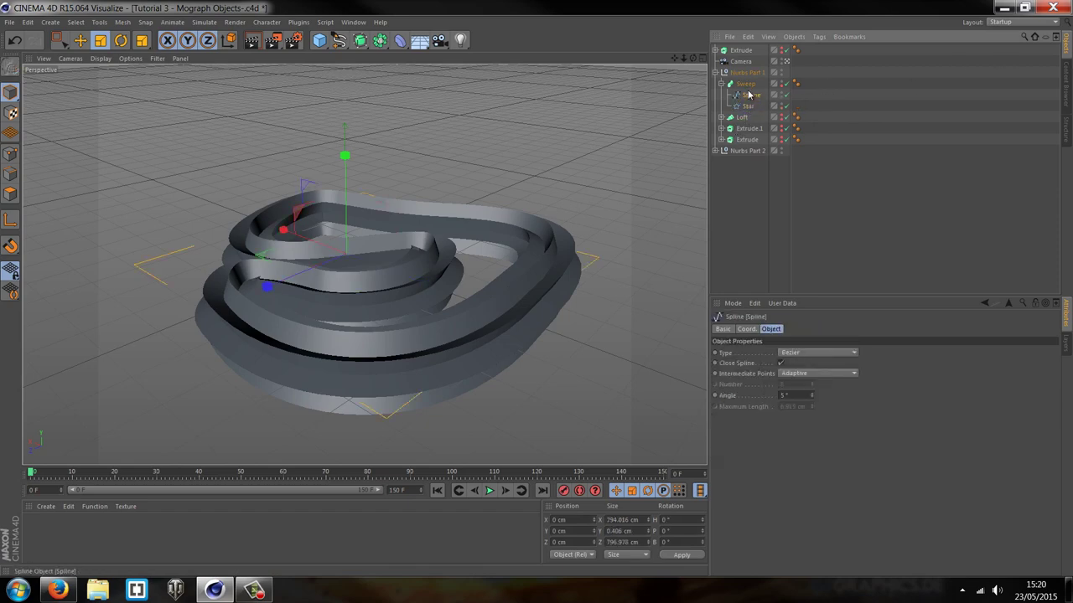
drag(752, 108, 748, 94)
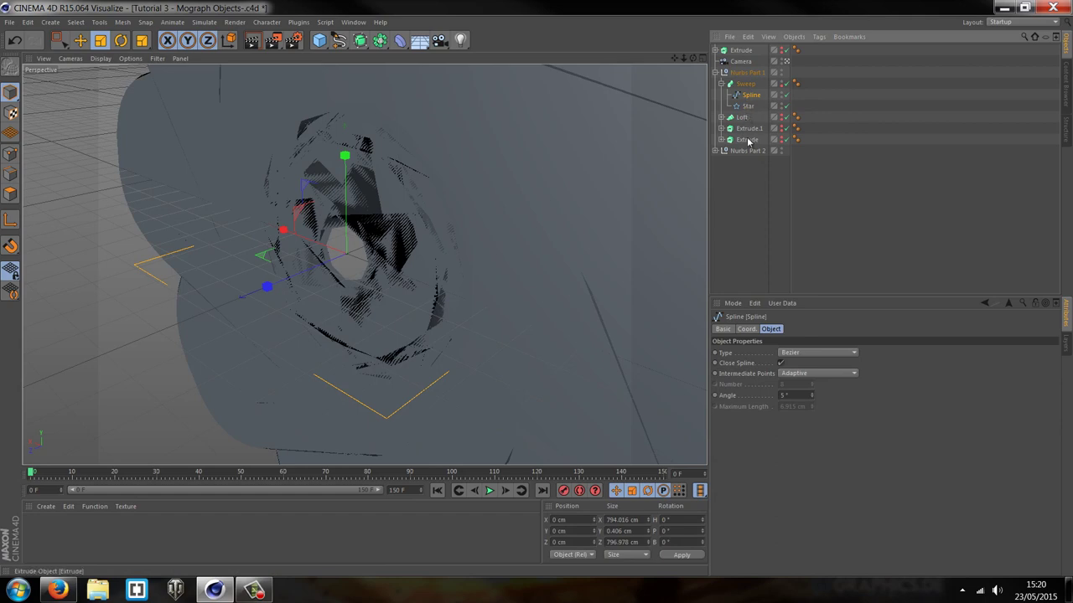
key(ctrl+z)
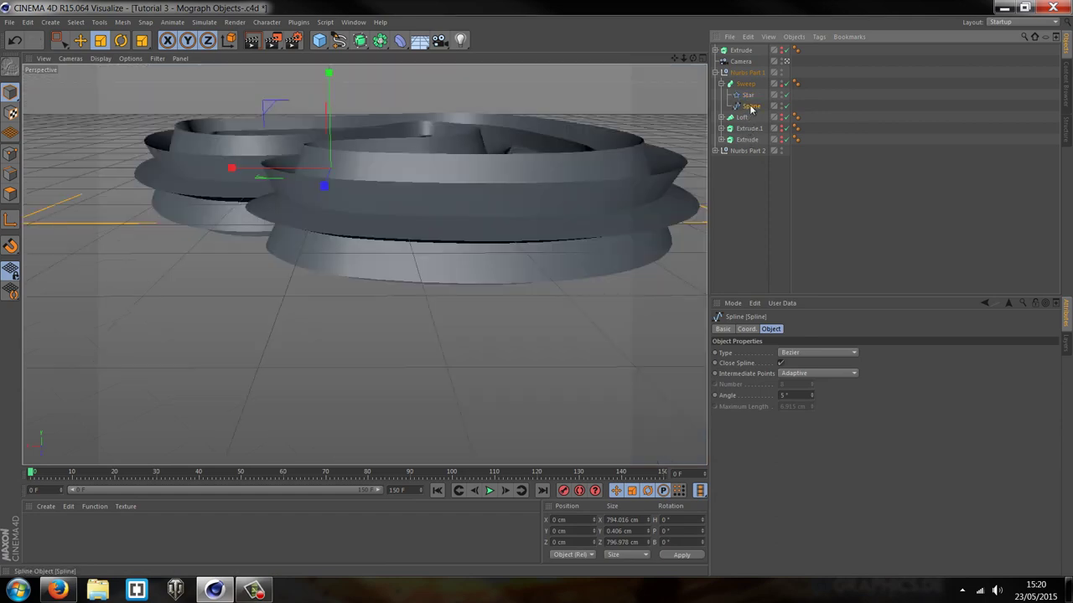
Delete the curved path Spline from the Sweep and scale the Star up to about 193 cm outer radius.
key(Delete)
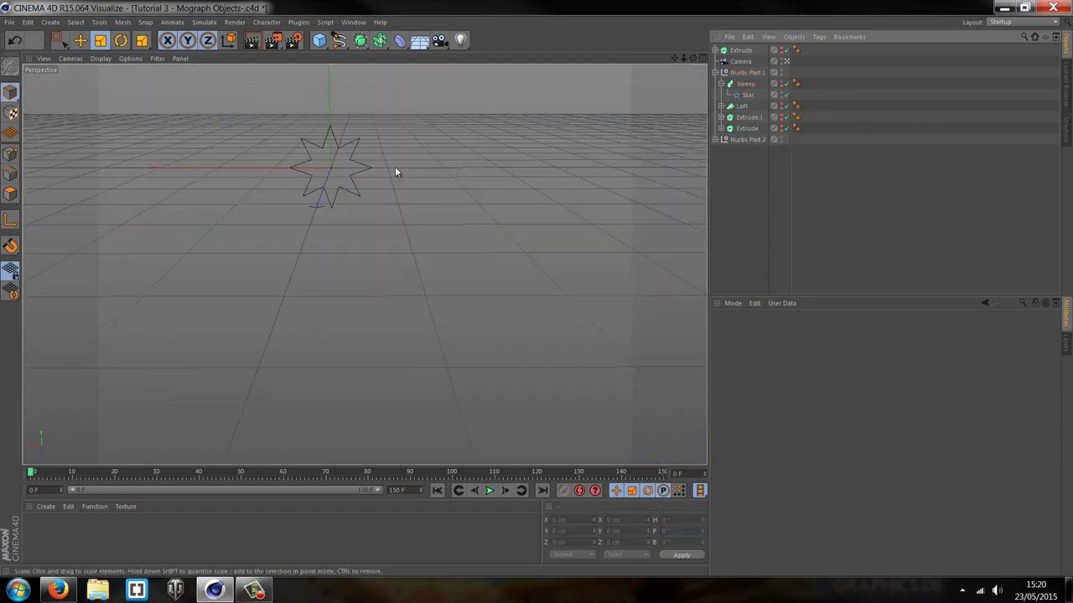
click(362, 139)
drag(364, 180, 628, 334)
Add a Circle spline, scale it down to about 15.6 cm radius, and place it above the Star in the Sweep.
click(339, 40)
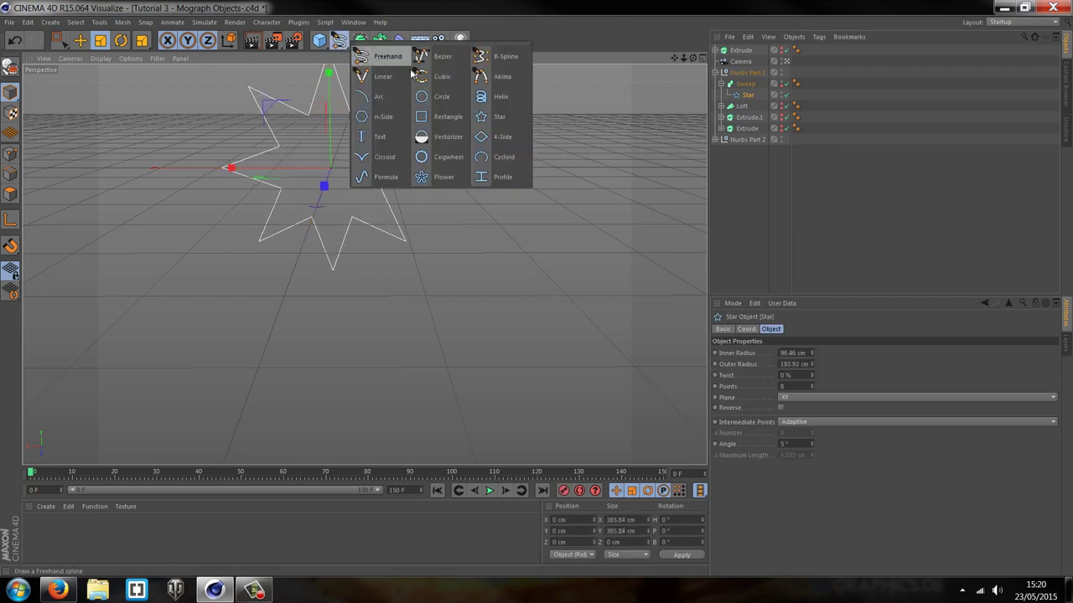
click(444, 103)
drag(395, 127, 65, 314)
drag(738, 51, 744, 99)
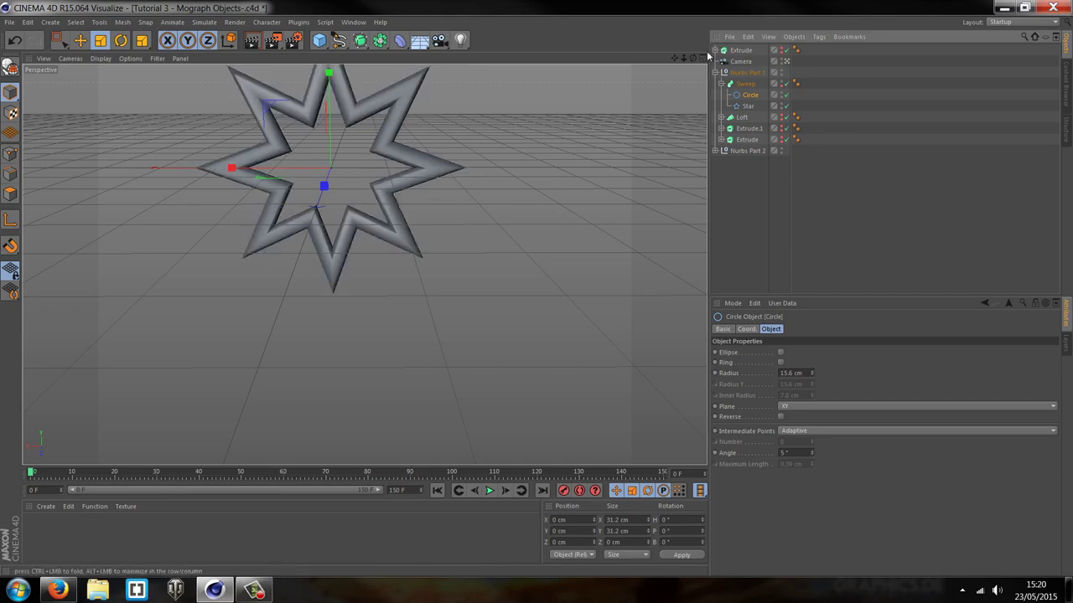
Rescale the Sweep's Star path and enlarge its Circle profile to about 40 cm radius.
drag(537, 290, 536, 290)
drag(676, 58, 538, 294)
click(464, 347)
alt+drag(465, 352, 367, 272)
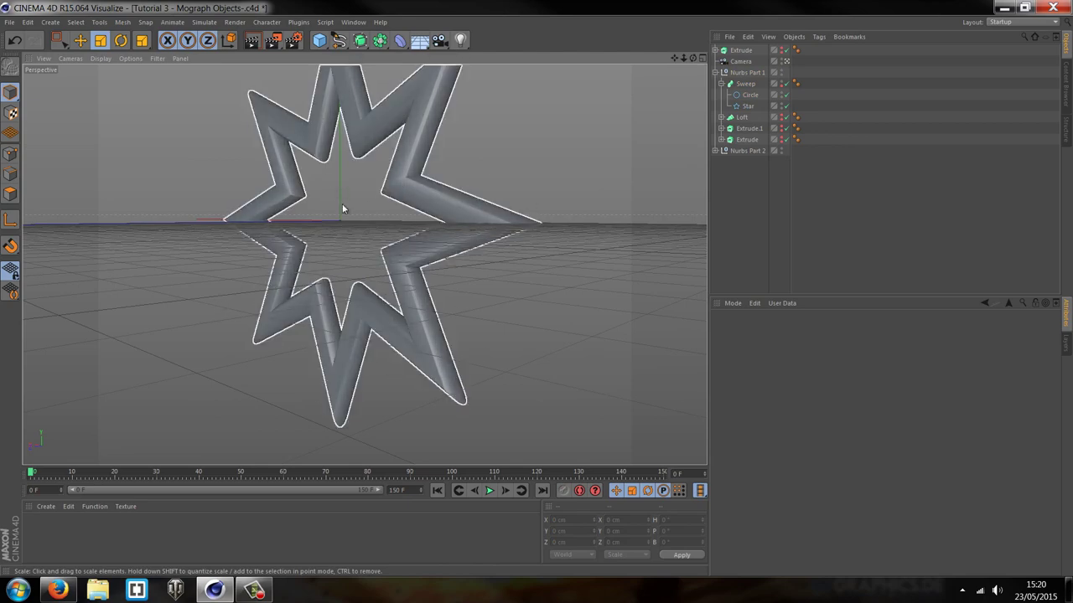
drag(680, 59, 524, 285)
click(748, 95)
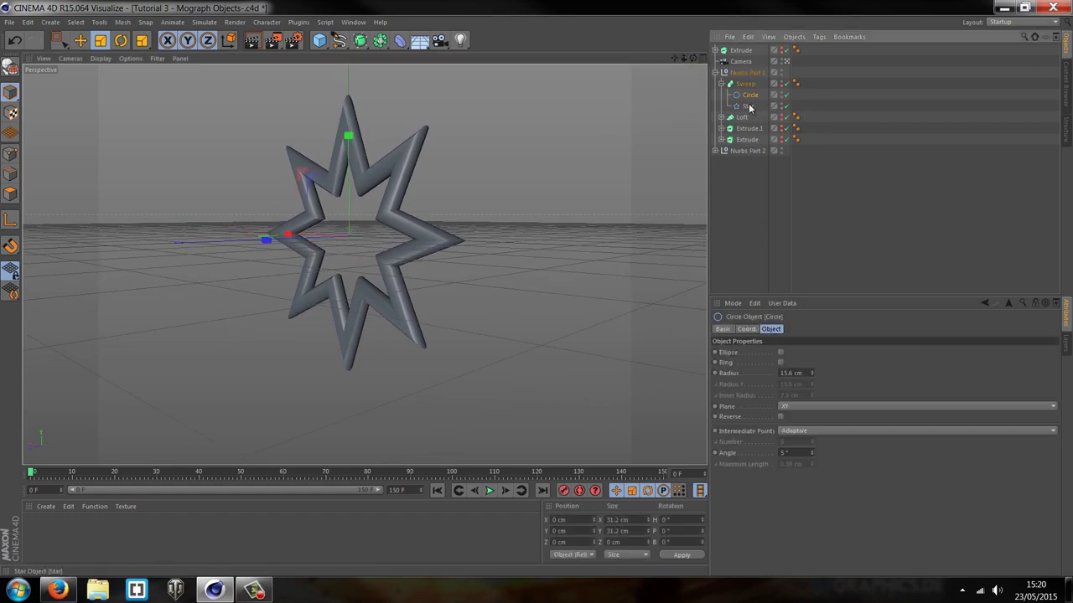
click(748, 107)
drag(522, 233, 566, 290)
click(751, 96)
mouse_move(602, 210)
mouse_down()
mouse_move(536, 287)
mouse_move(593, 211)
mouse_up()
drag(693, 58, 536, 288)
scroll(537, 288, down, 5)
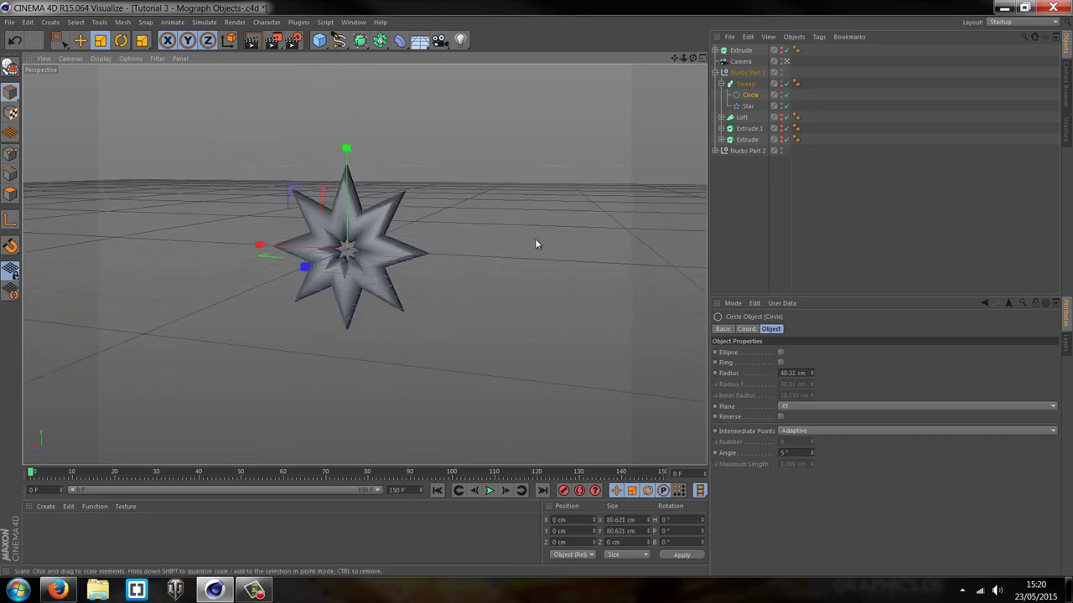
Hide the Sweep in the viewport and in renders, and collapse its children in the object hierarchy.
click(833, 141)
click(746, 84)
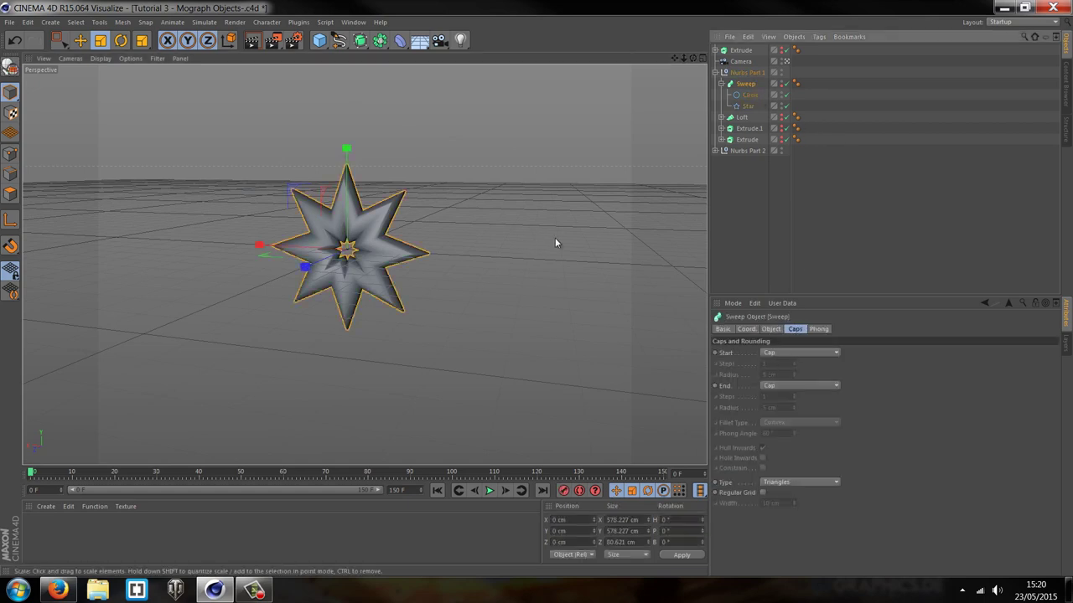
click(556, 280)
click(780, 83)
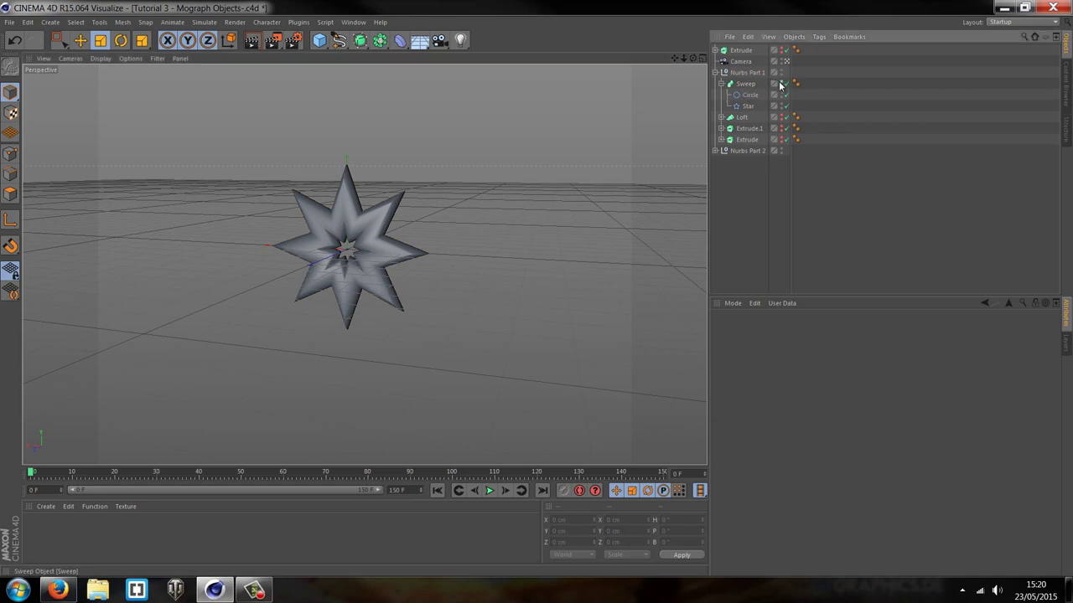
click(780, 82)
click(720, 84)
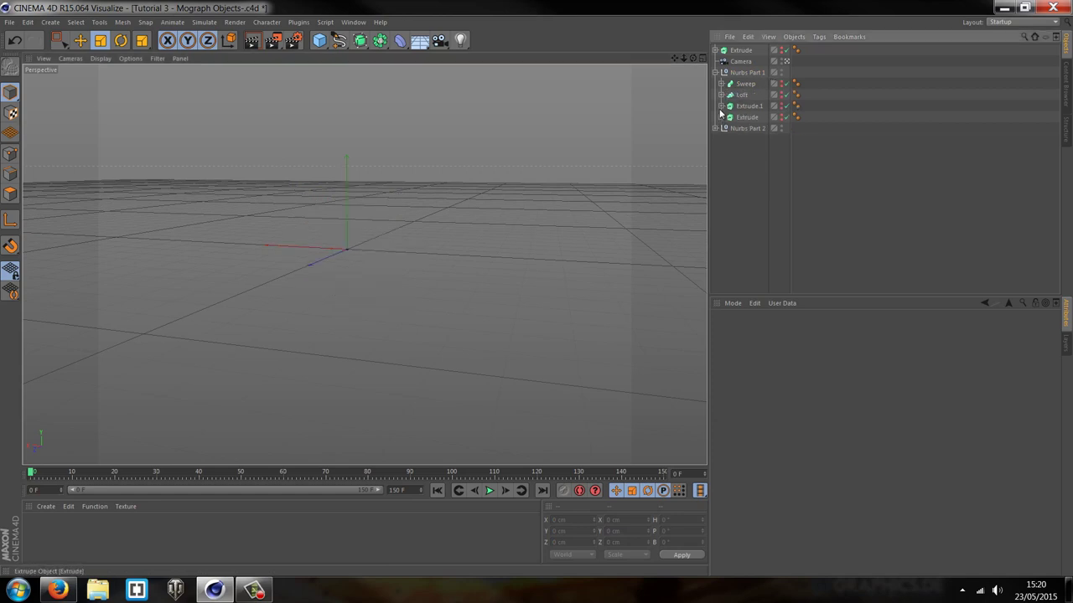
Expand the Loft in Nurbs Part 1, make it visible, and view its body from the pointed end.
click(721, 94)
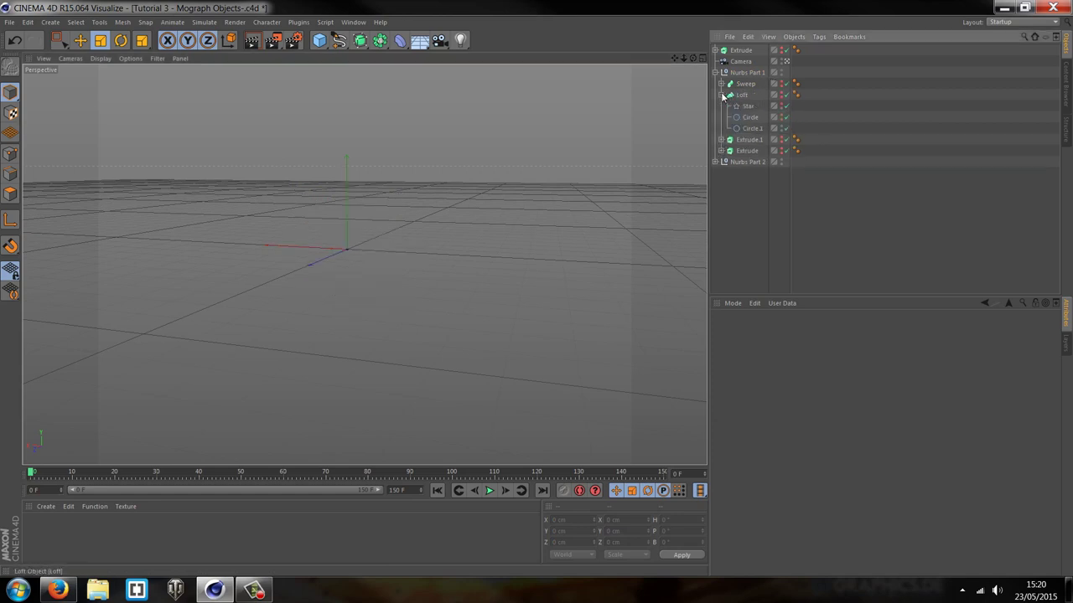
click(778, 96)
click(786, 95)
click(578, 215)
scroll(462, 278, up, 3)
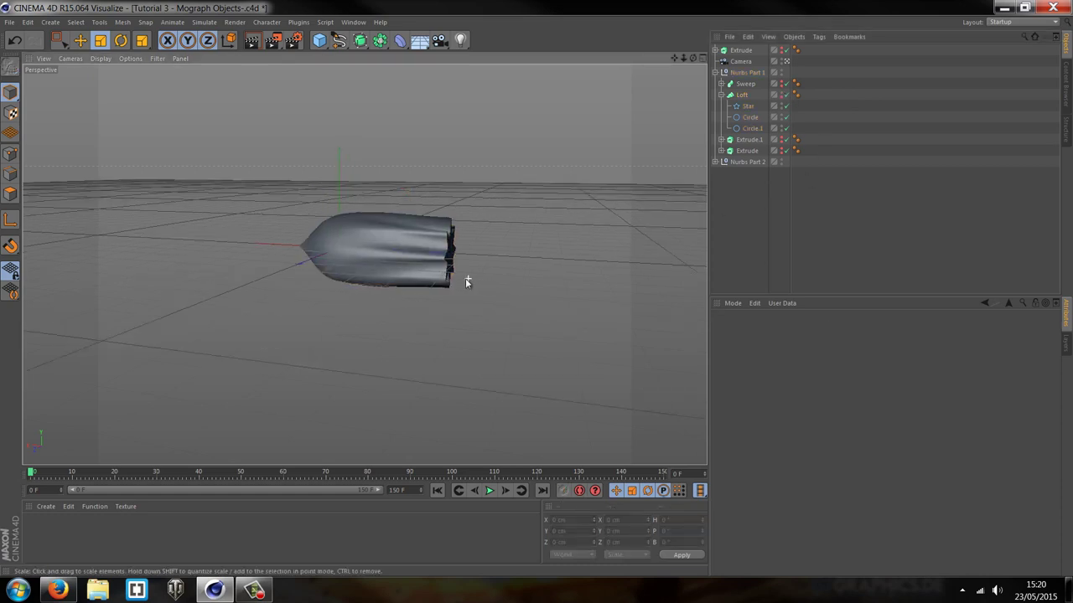
drag(693, 59, 536, 289)
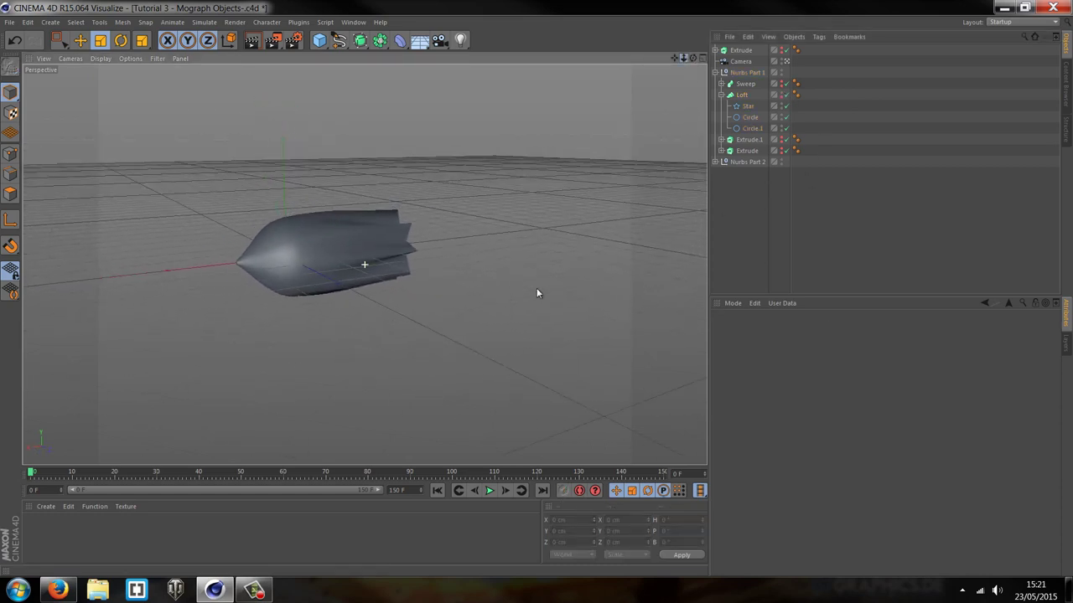
scroll(304, 280, up, 2)
Check the Loft's child splines and disable the Loft so only its profile splines are displayed.
click(745, 105)
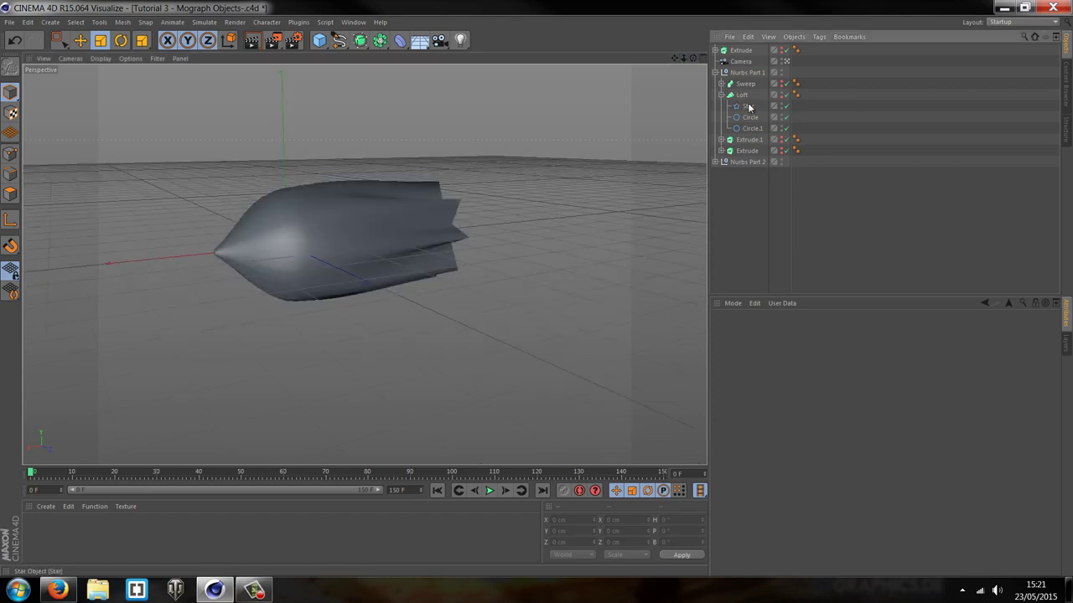
click(750, 118)
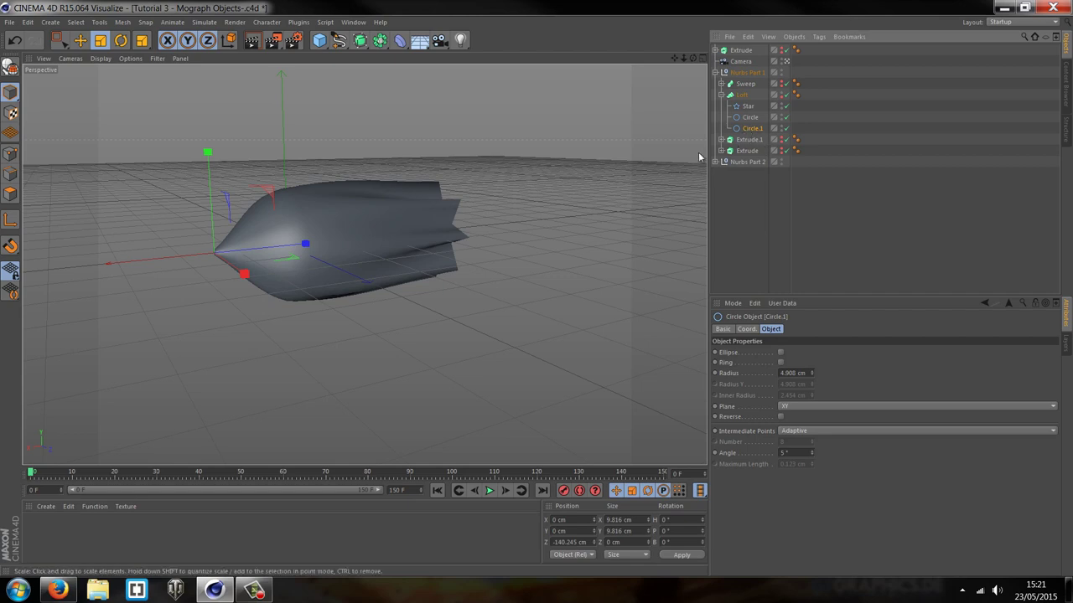
click(786, 97)
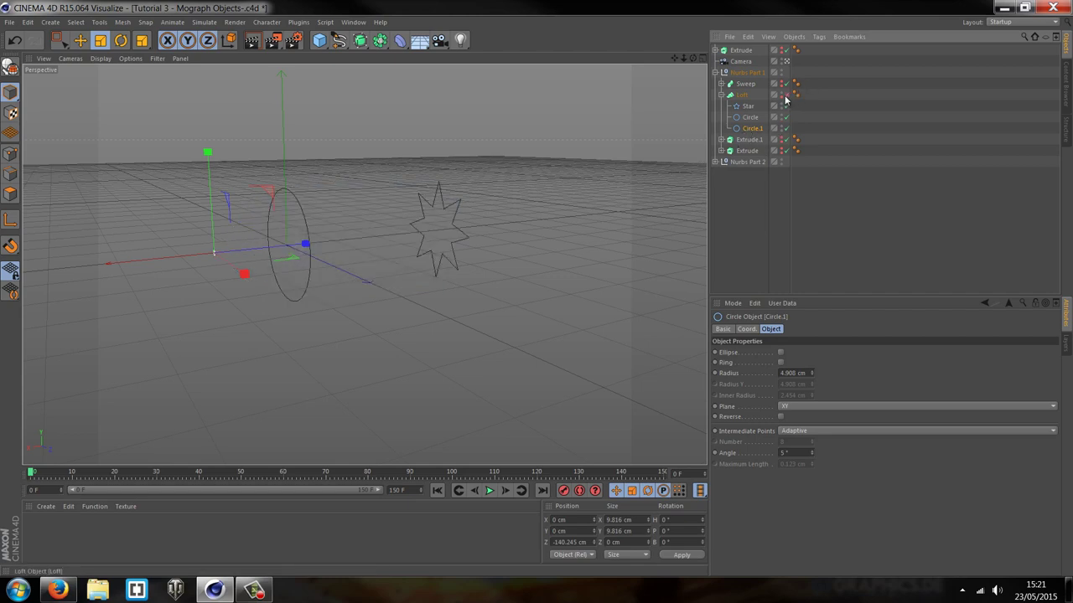
click(467, 268)
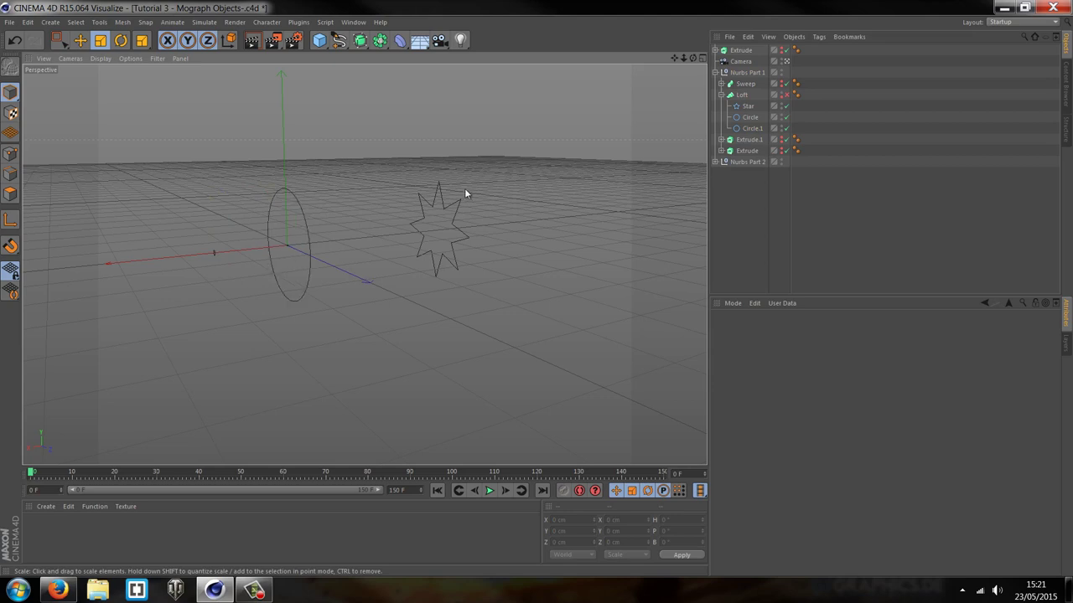
Examine the shape, spacing and order of the Loft's Star and Circle profile splines.
scroll(502, 224, up, 2)
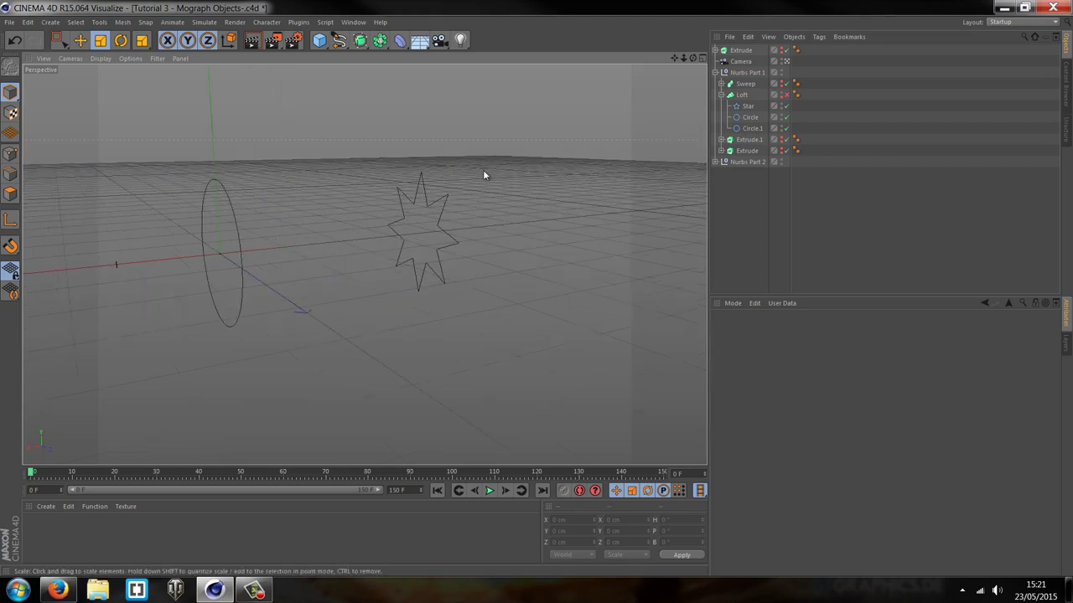
click(426, 174)
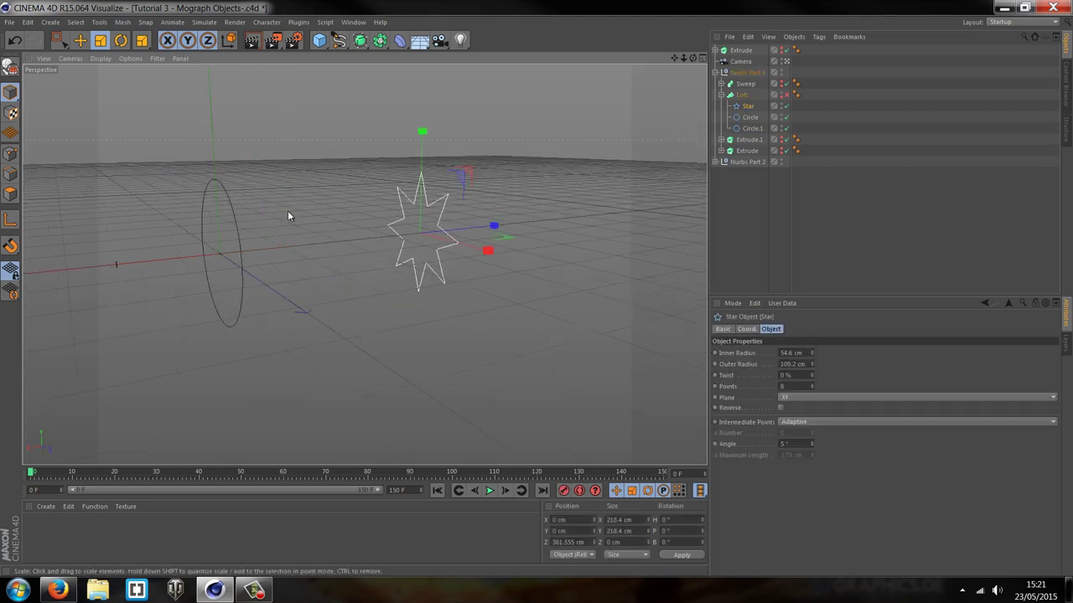
click(235, 215)
click(230, 217)
click(412, 204)
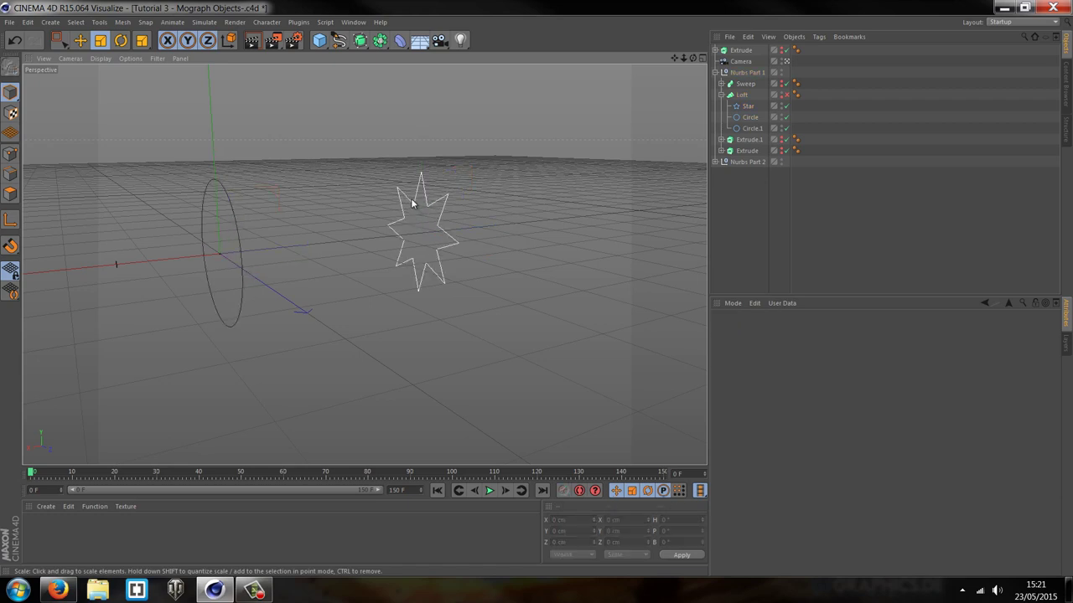
click(534, 205)
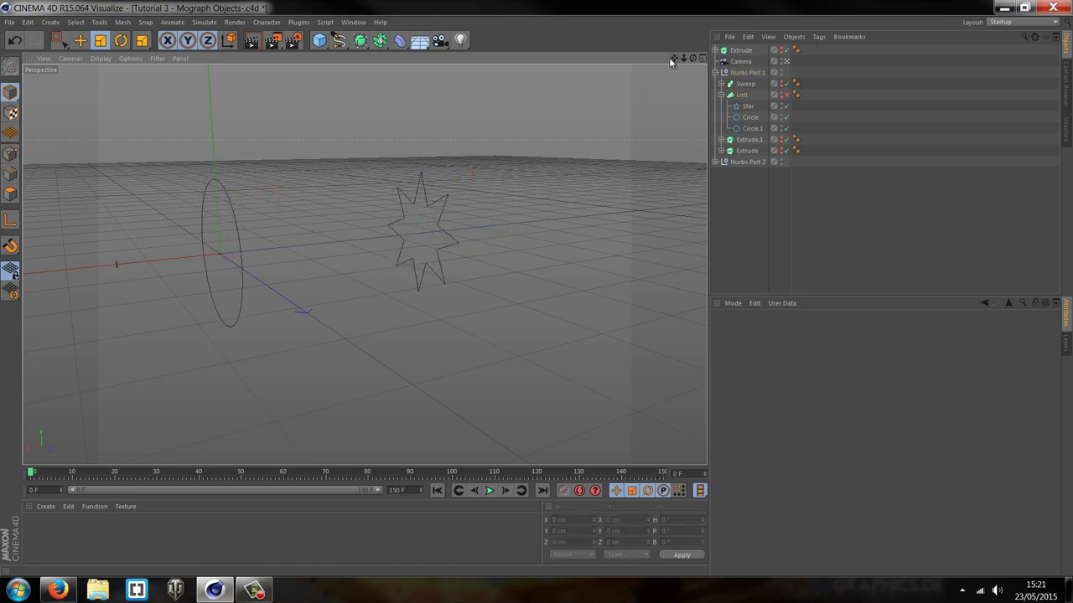
mouse_move(673, 59)
mouse_down()
mouse_move(537, 290)
mouse_move(672, 67)
mouse_up()
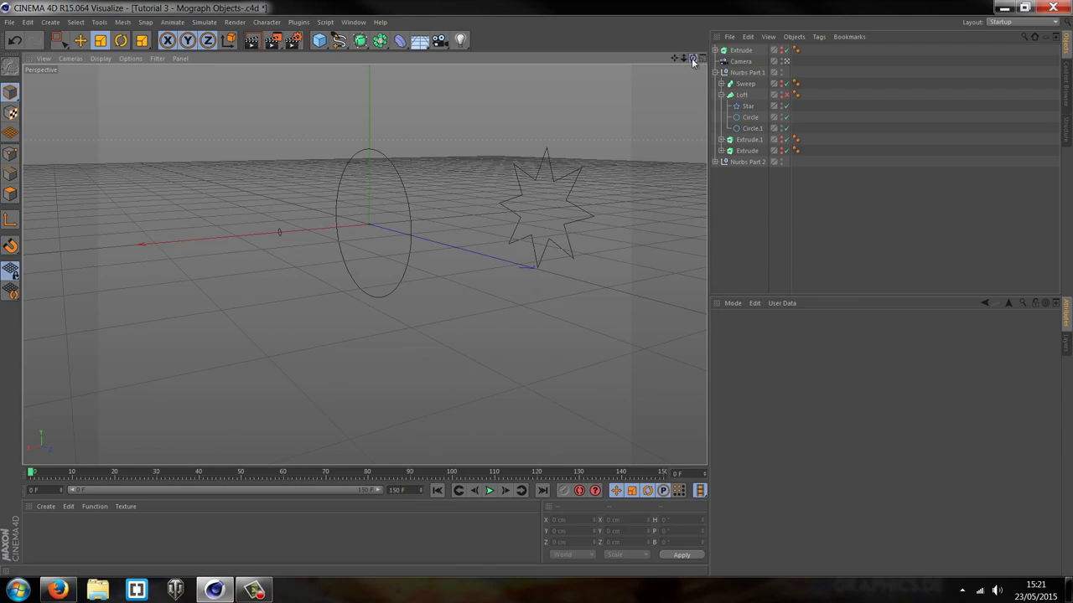
drag(537, 293, 570, 121)
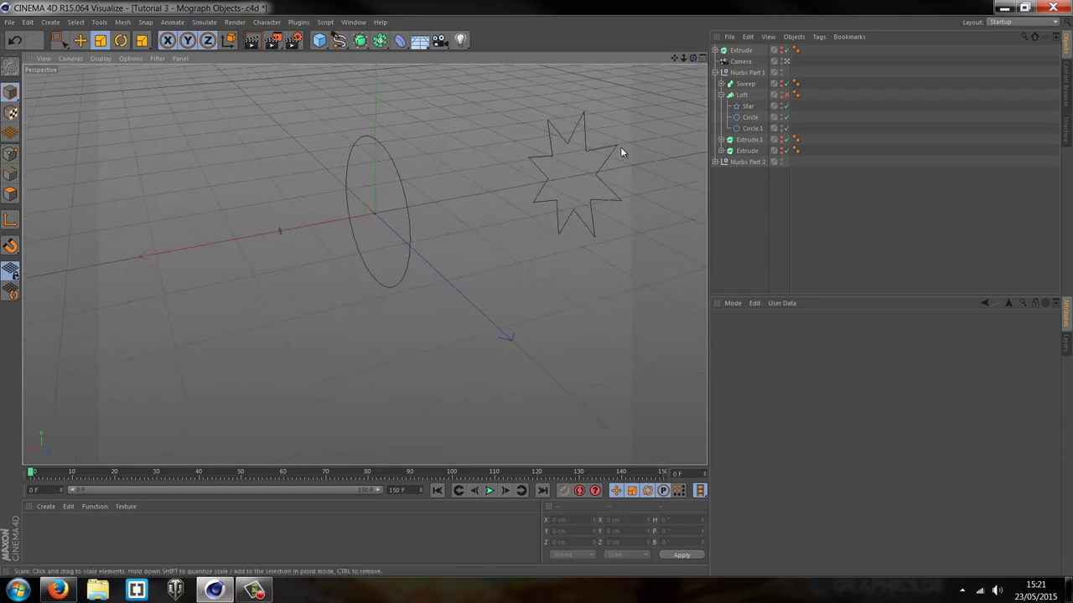
Re-enable the Loft, view its star-shaped end, and select its Star profile.
click(787, 95)
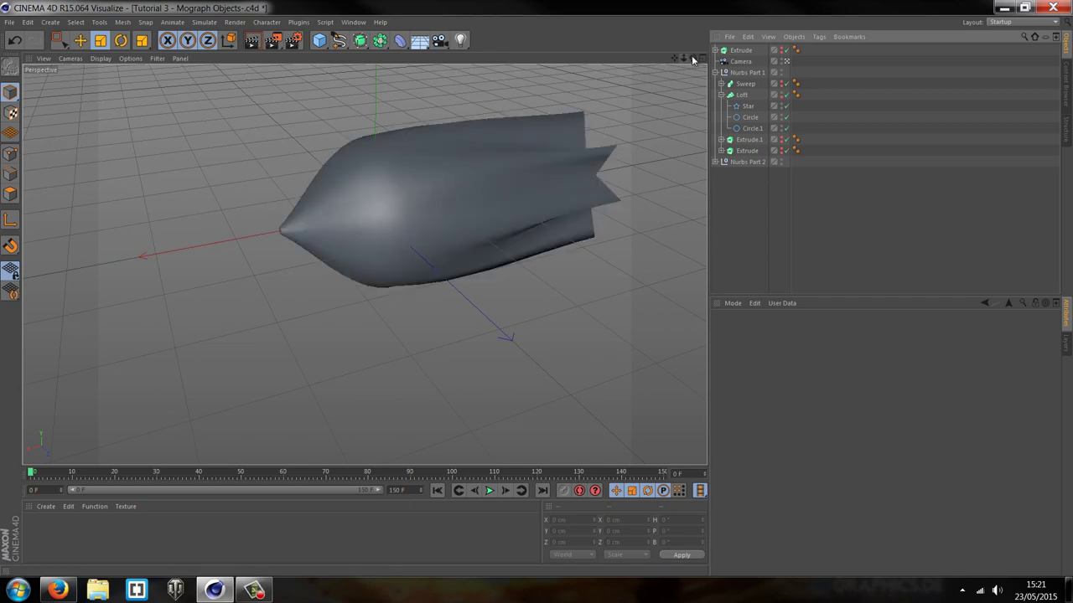
drag(692, 58, 536, 290)
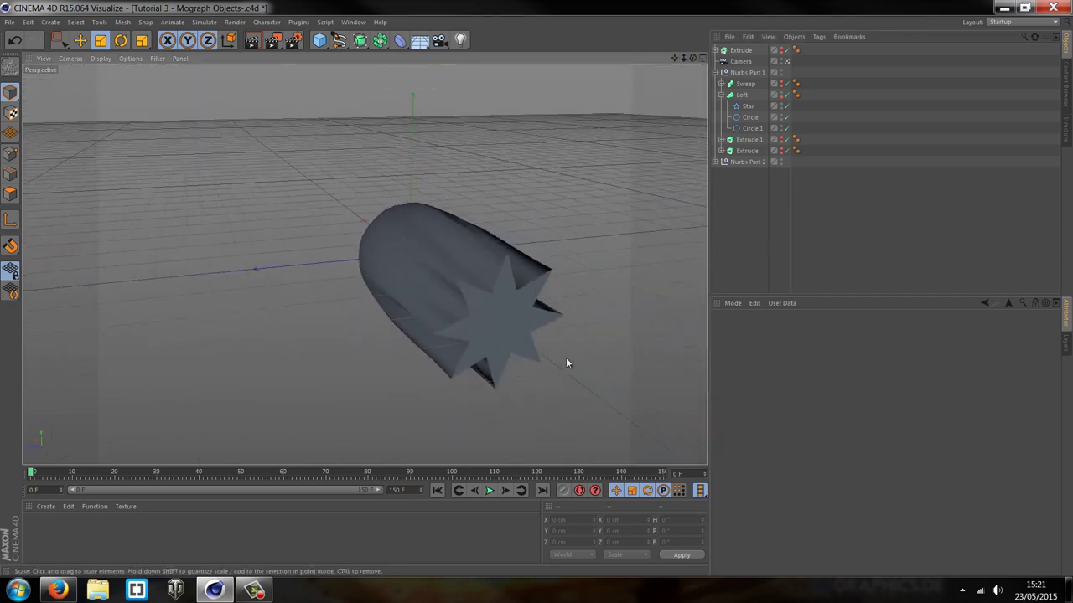
click(746, 105)
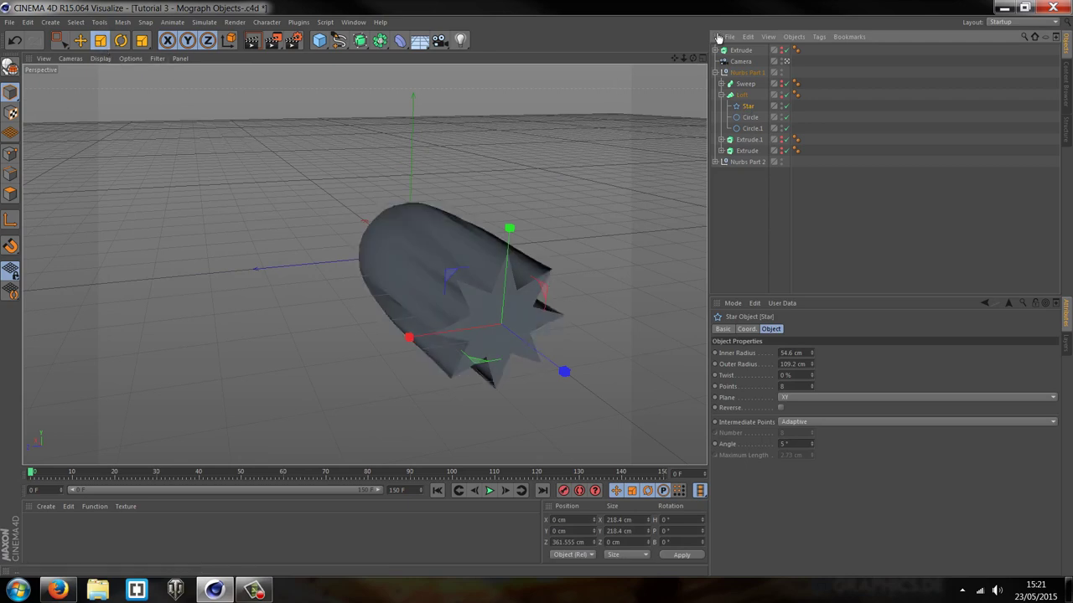
Add a Flower spline to the scene.
drag(693, 59, 523, 44)
alt+drag(537, 292, 430, 48)
click(338, 49)
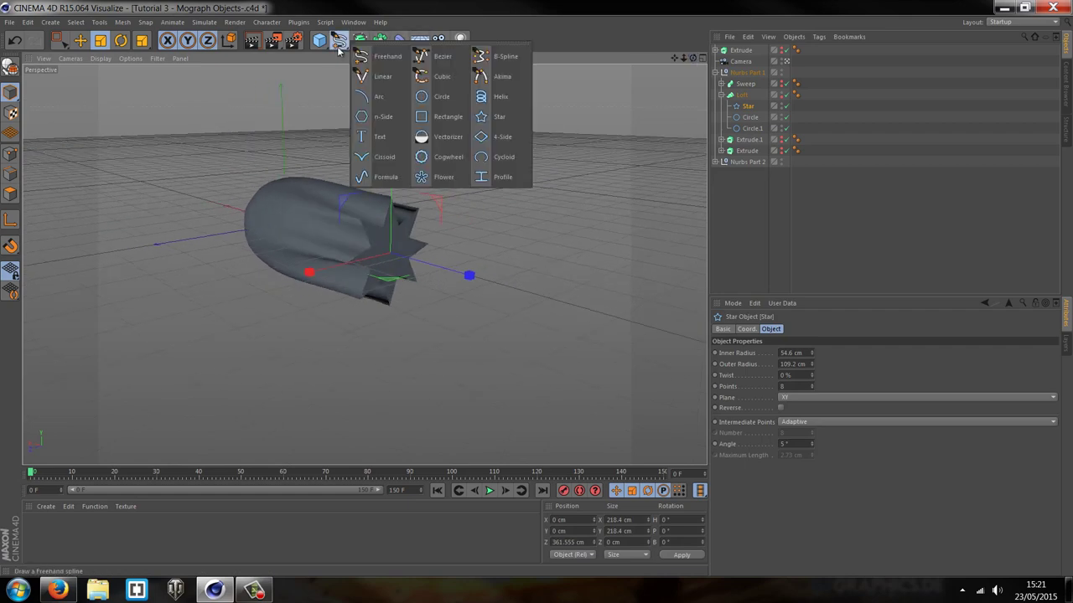
click(444, 178)
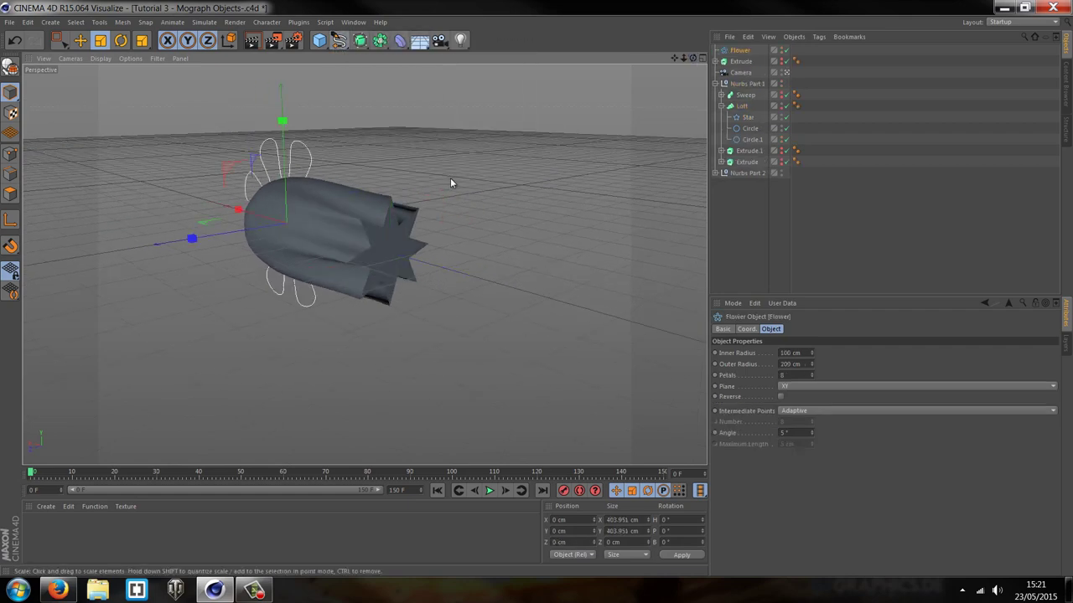
Rotate the Flower spline to a heading of -90° and move it out beyond the Loft's star-shaped end.
click(121, 41)
drag(309, 235, 231, 236)
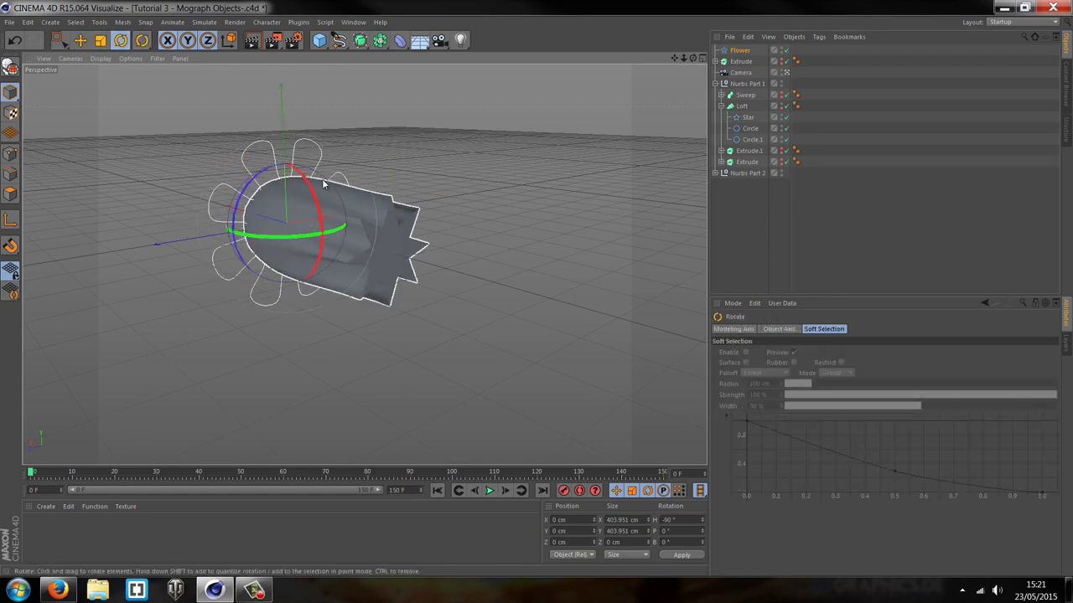
click(83, 41)
drag(243, 220, 469, 311)
click(352, 244)
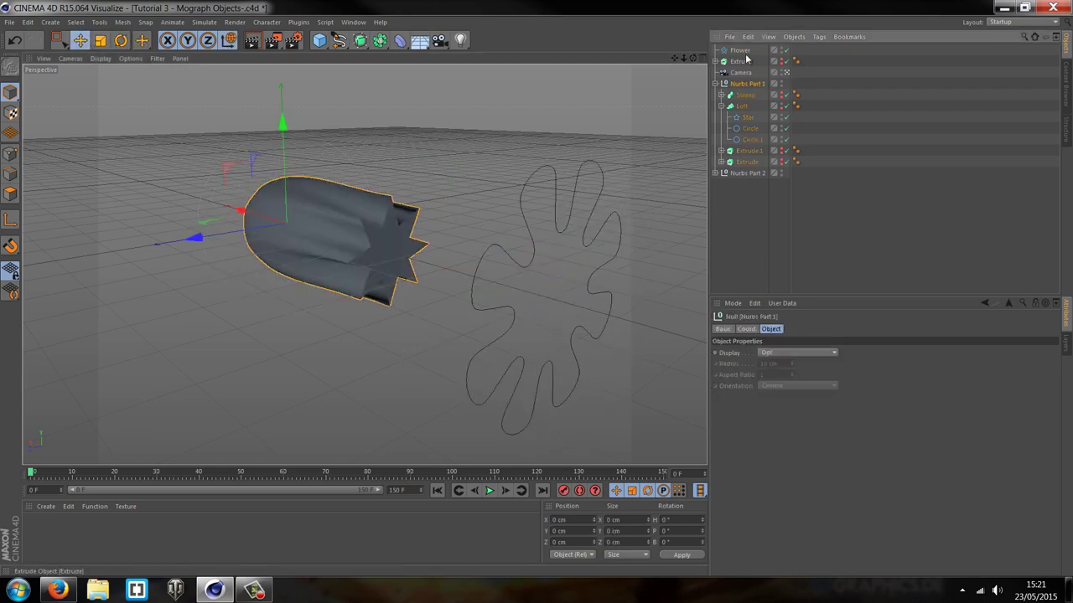
Make the Flower spline the first child of the Loft, above the Star.
click(745, 52)
drag(751, 112, 751, 113)
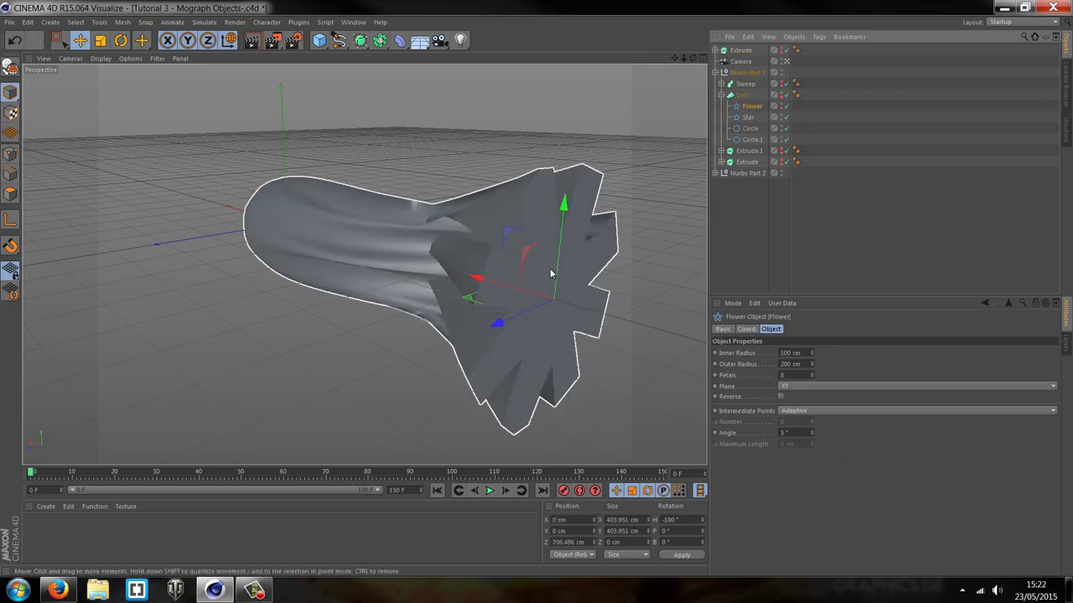
Reorder the Flower to last among the Loft's splines and move it to the opposite end, at Z about -381 cm.
drag(692, 58, 536, 293)
drag(751, 115, 752, 147)
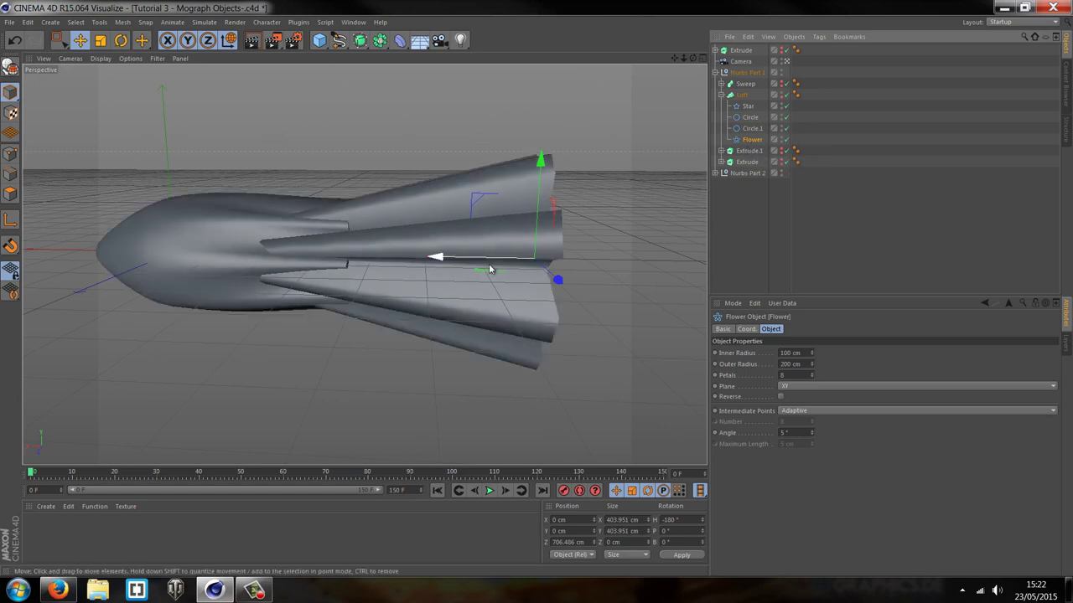
drag(432, 263, 538, 289)
Place the small Circle.1 first in the Loft's spline order and move it beyond the Star, to Z about 853 cm.
drag(682, 59, 694, 77)
drag(752, 130, 751, 101)
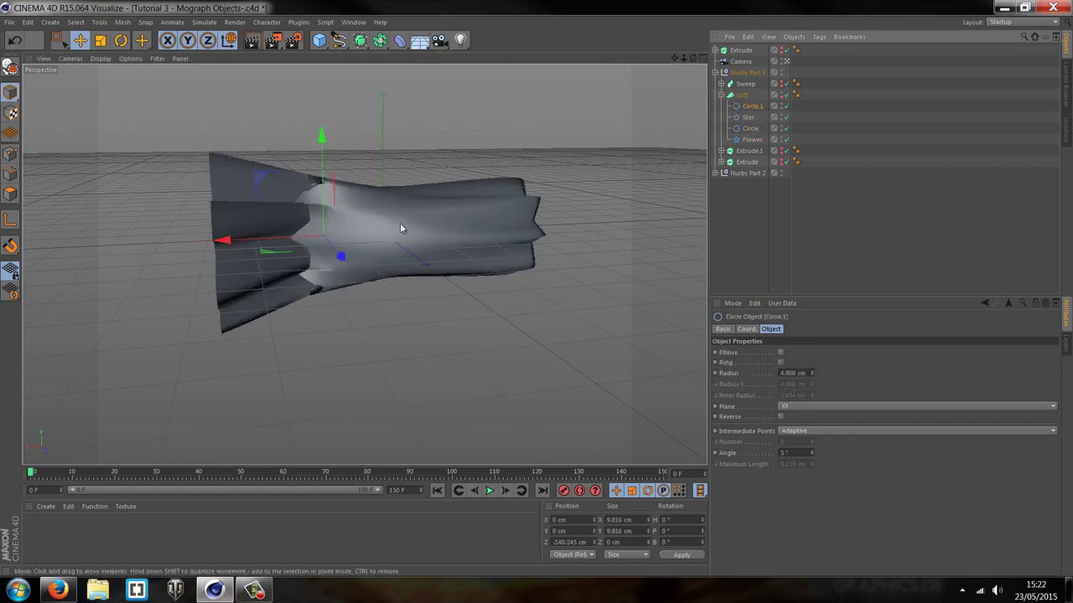
click(746, 141)
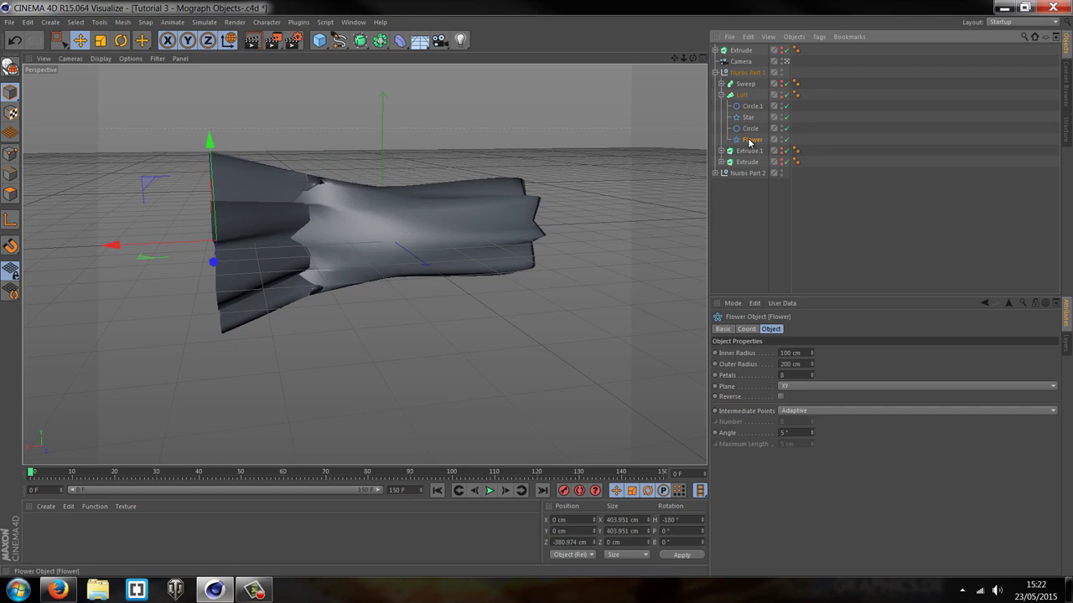
click(753, 107)
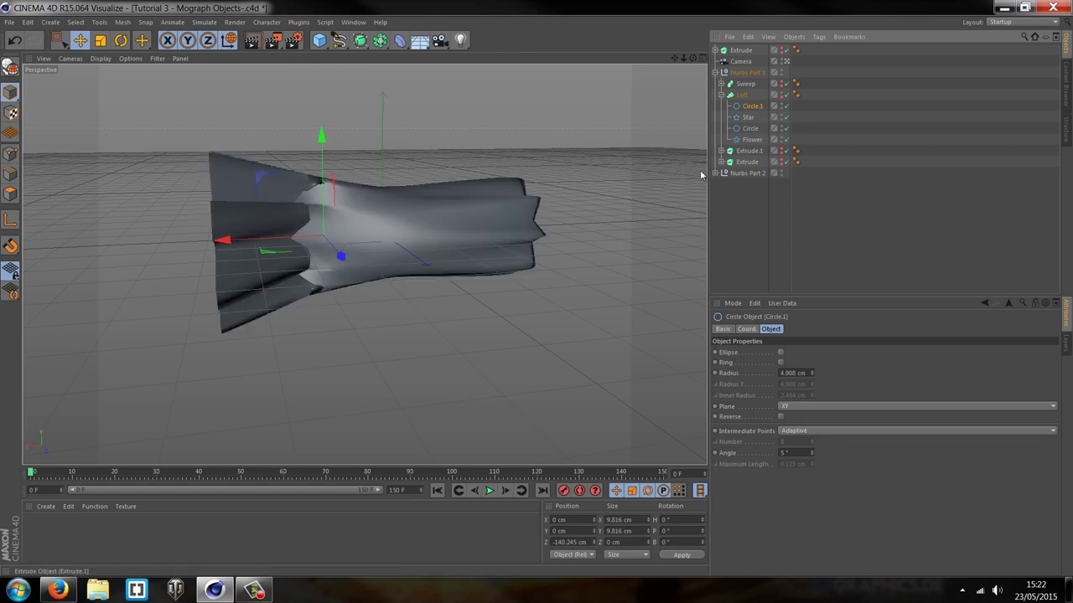
drag(221, 240, 595, 221)
Place Circle below the Flower in the Loft's spline order and move it along the axis to behind the Flower.
click(747, 116)
click(749, 108)
click(747, 117)
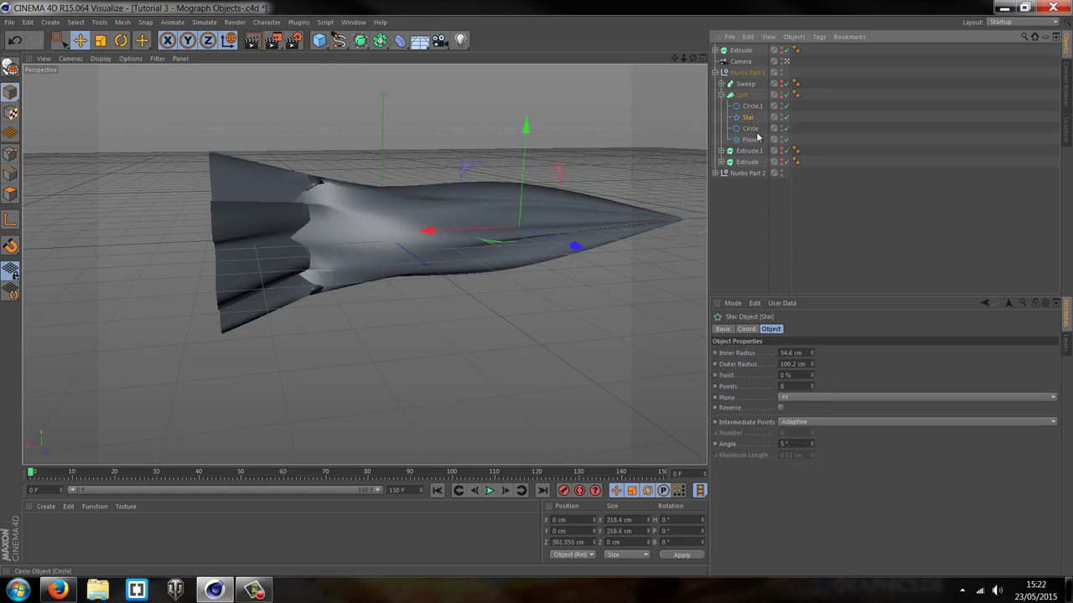
click(751, 129)
drag(752, 128, 756, 143)
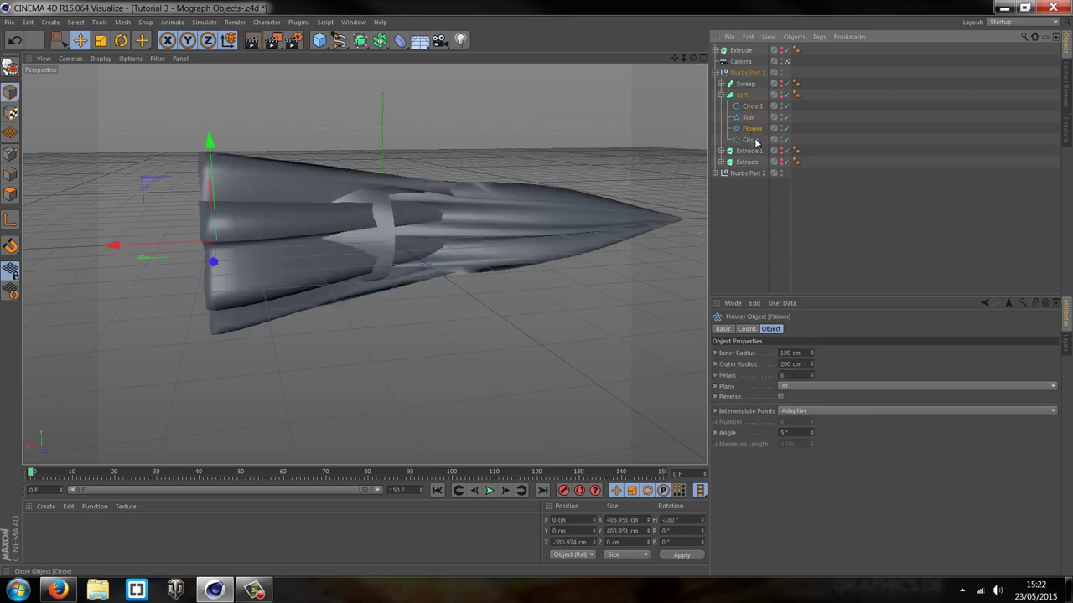
click(751, 140)
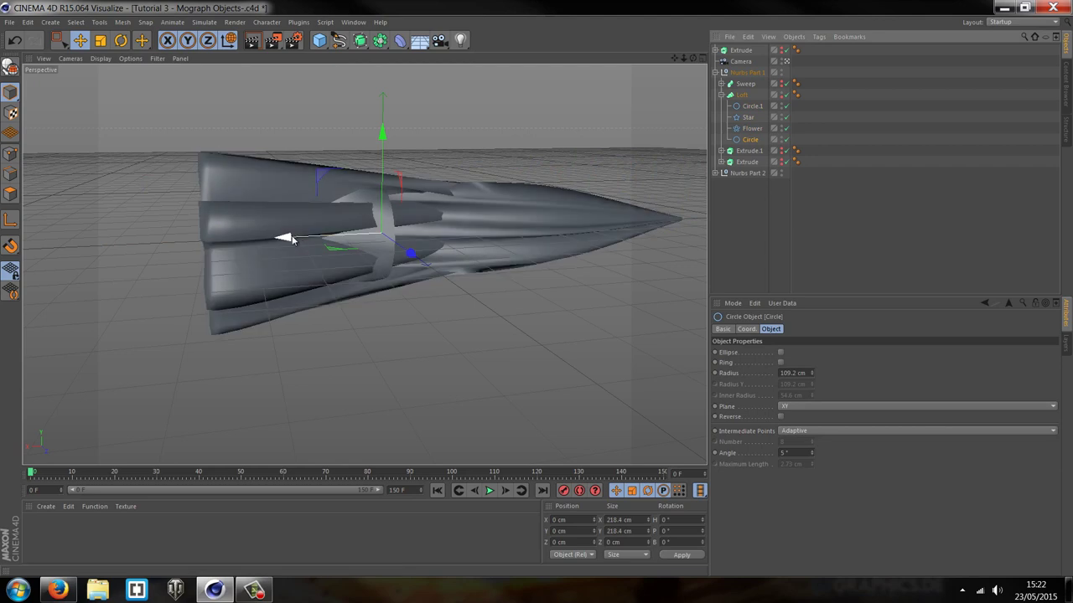
drag(283, 238, 535, 288)
Shift the Flower slightly toward the pointed end and the Star toward the Flower to reshape the Loft.
click(745, 132)
drag(123, 250, 147, 250)
click(747, 117)
drag(428, 233, 395, 232)
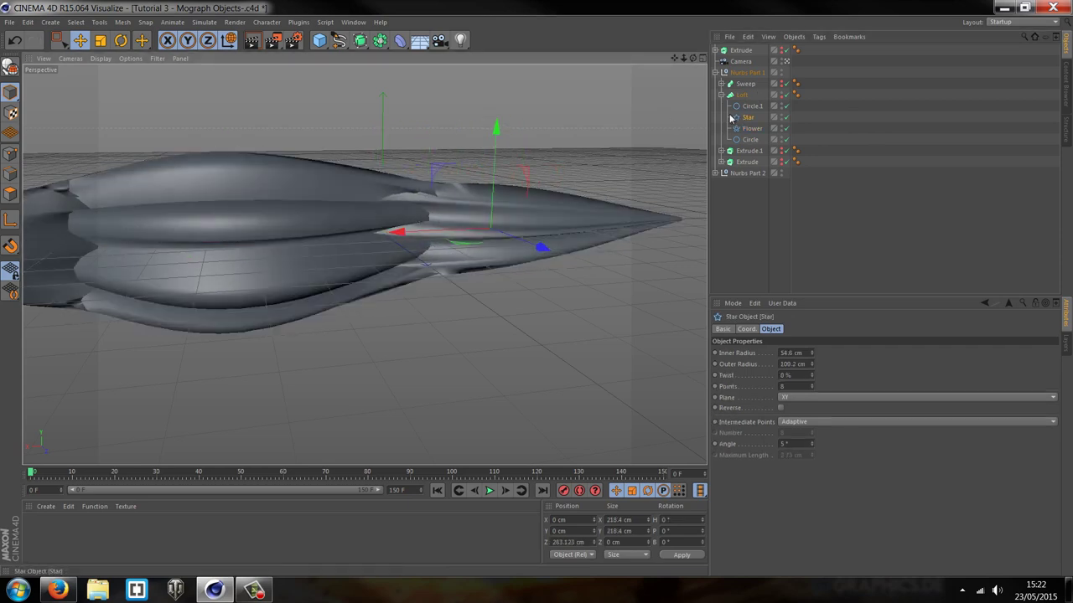
click(743, 110)
drag(684, 63, 539, 293)
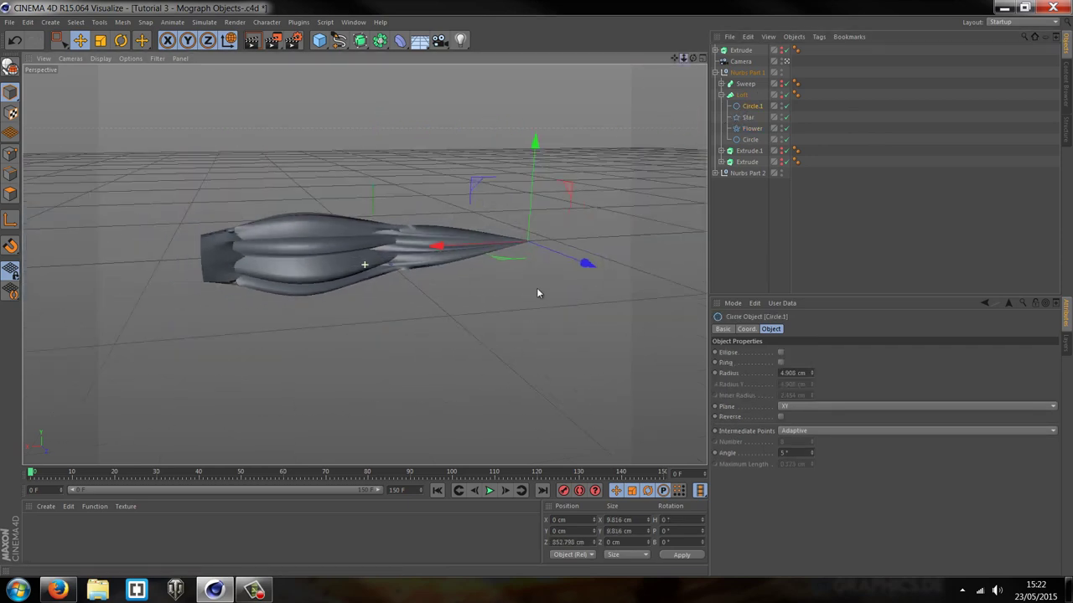
click(332, 347)
drag(693, 58, 537, 288)
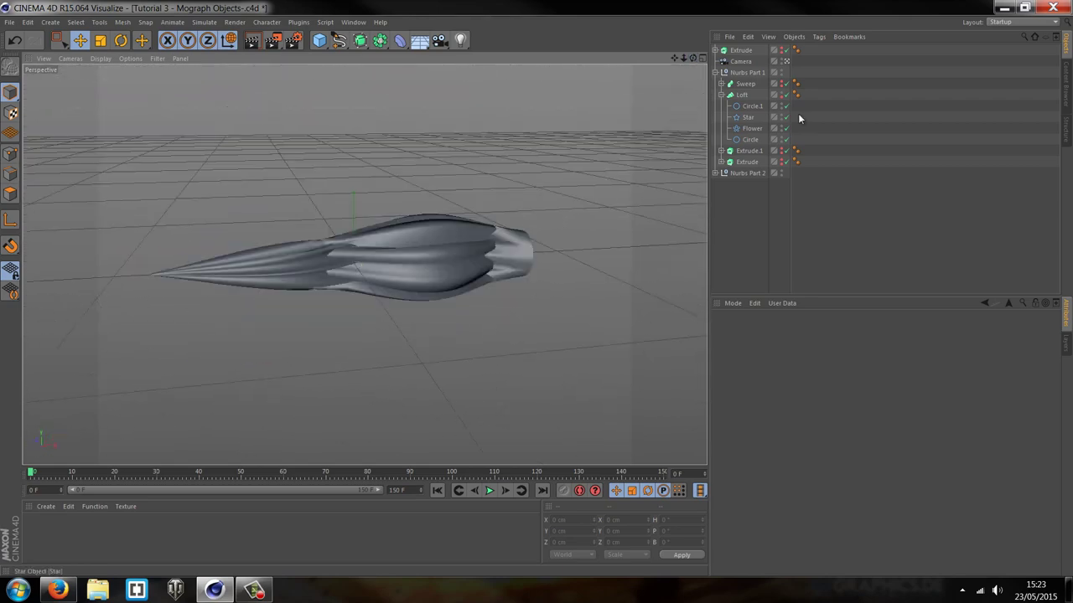
Try moving Circle.1 high above the Loft to bend its pointed end, and undo the move.
click(751, 106)
drag(359, 386, 565, 223)
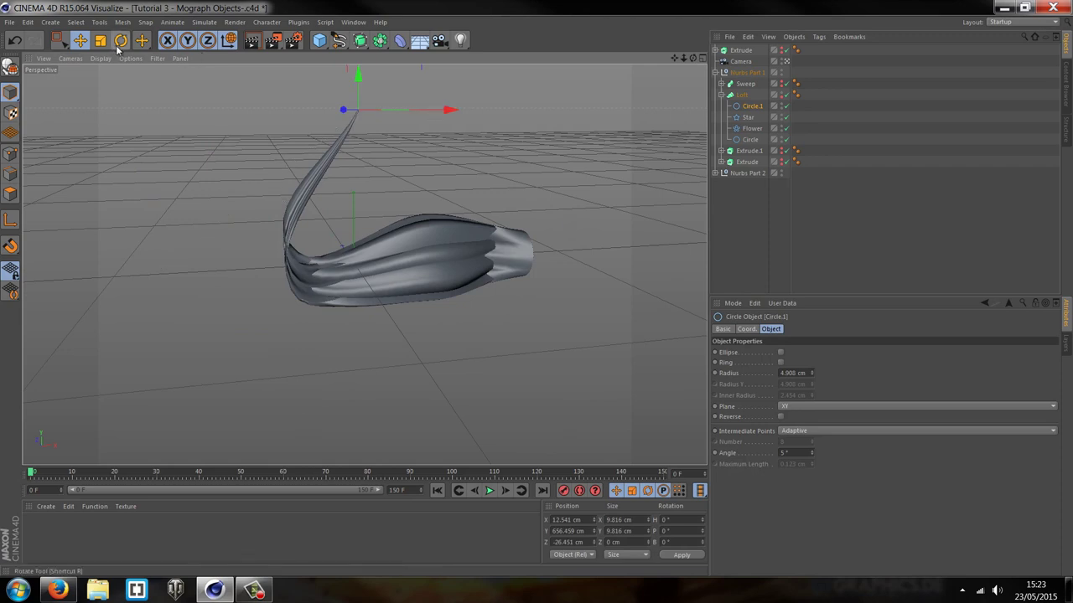
key(ctrl+z)
key(ctrl+z)
scroll(500, 225, down, 3)
scroll(512, 299, down, 3)
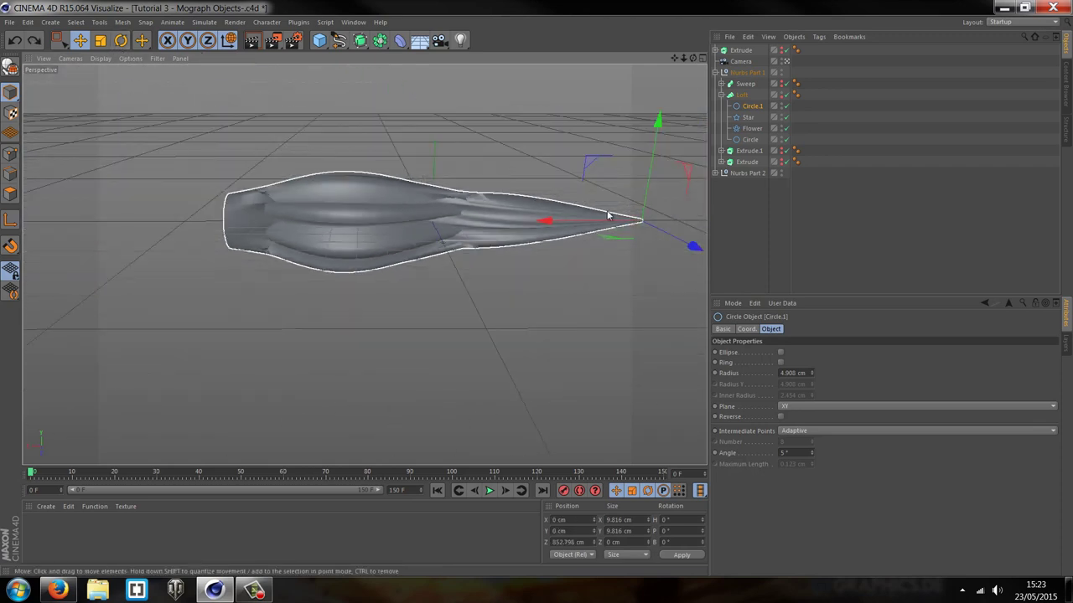
Scale Circle.1 up to about 86 cm across and shift it along the Loft's axis.
click(103, 44)
drag(368, 192, 563, 298)
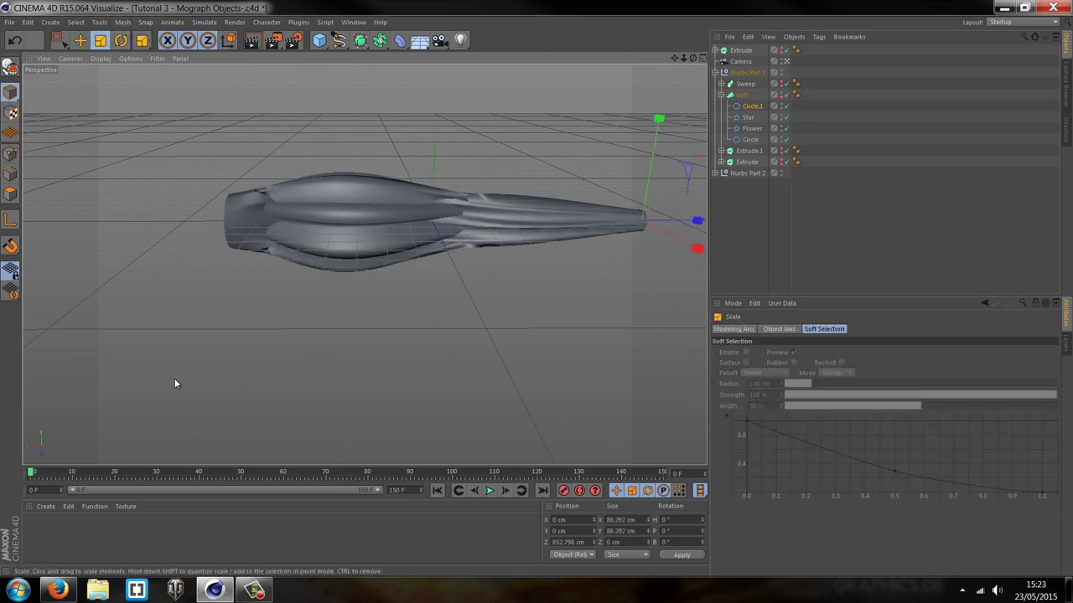
click(78, 42)
drag(537, 224, 452, 220)
click(597, 371)
drag(693, 58, 536, 288)
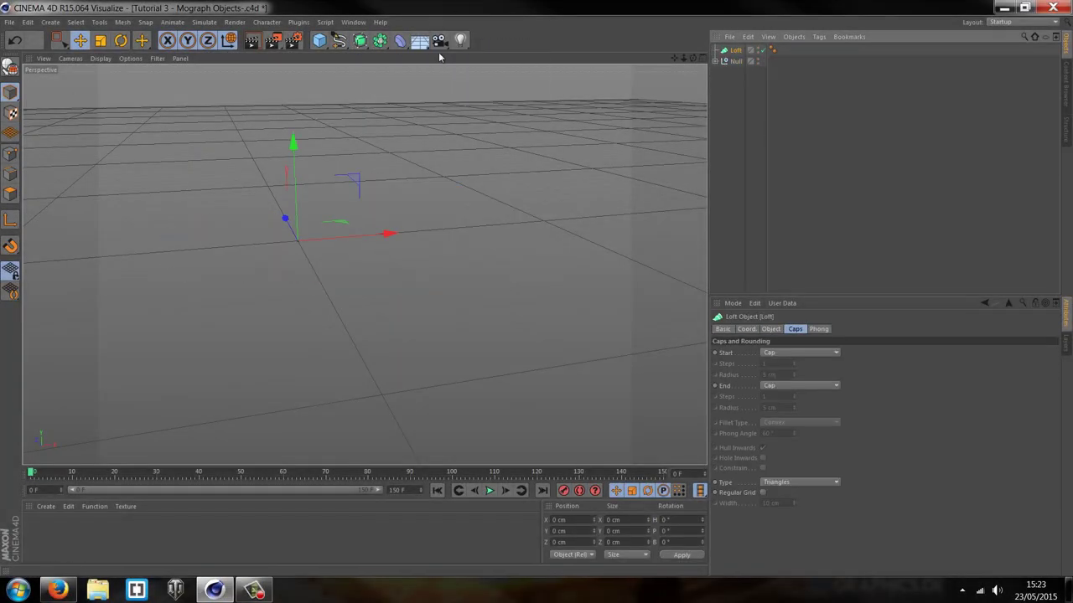
Add two Circle splines and move the second to Z about 576 cm.
click(339, 40)
click(421, 96)
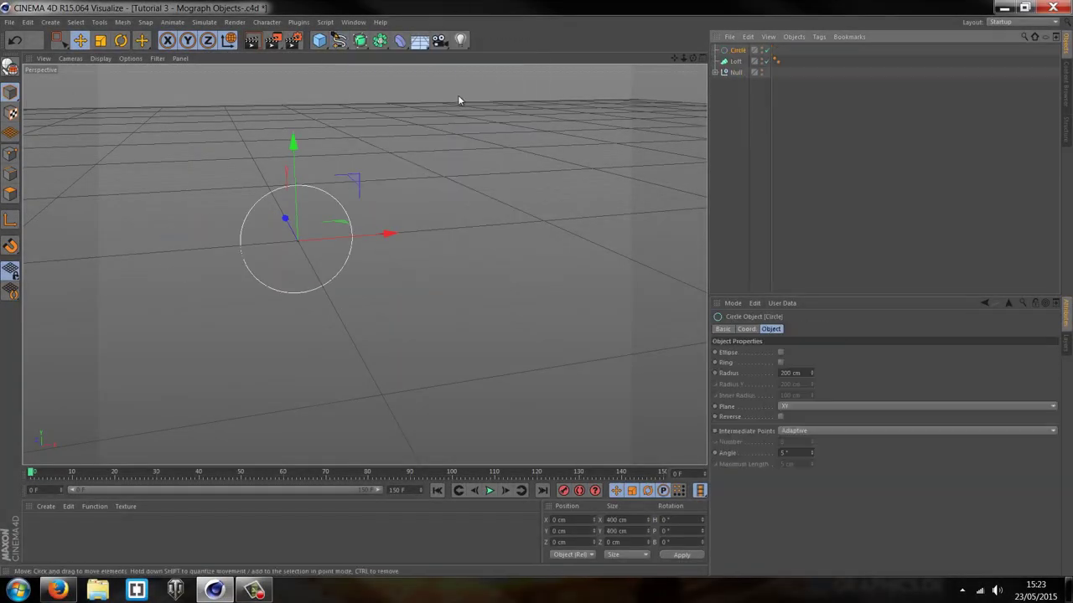
click(339, 40)
click(444, 96)
drag(284, 217, 267, 186)
alt+drag(586, 276, 394, 277)
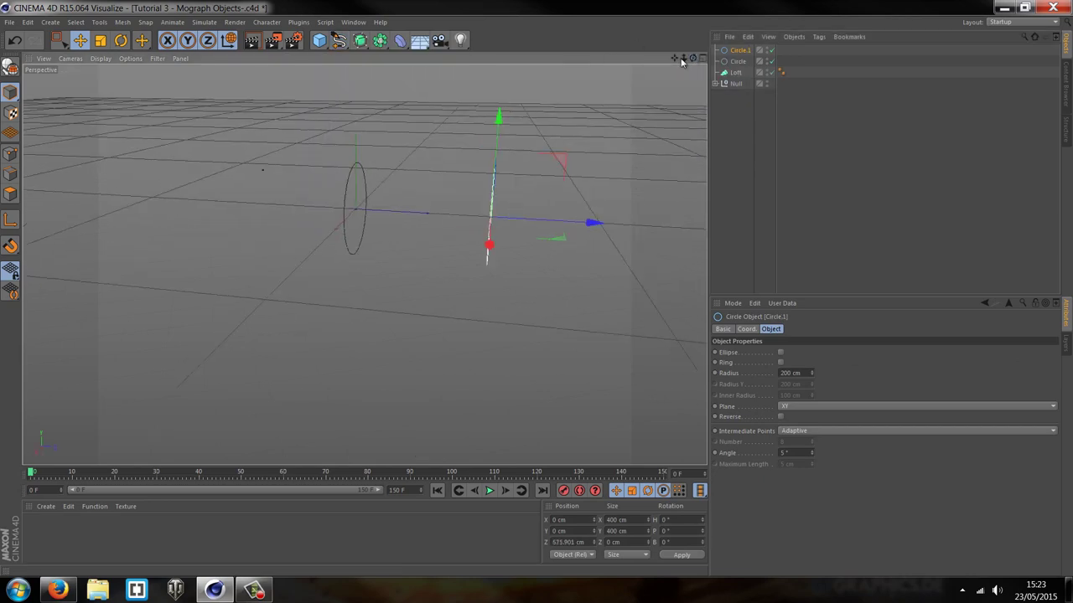
Duplicate the second circle farther along the axis, scale the copy to a 110 cm radius, and duplicate that smaller circle.
alt+middle_drag(633, 292, 536, 292)
ctrl+drag(473, 222, 457, 243)
click(100, 40)
drag(674, 60, 493, 65)
key(e)
ctrl+drag(370, 232, 402, 243)
Add a Star spline and move it along the axis beyond the two smaller circles.
click(338, 40)
click(485, 181)
drag(181, 220, 445, 269)
Duplicate the 110 cm circle nearest the Star, move the copy beyond the Star, and scale it down as the tail tip.
ctrl+drag(740, 61, 739, 47)
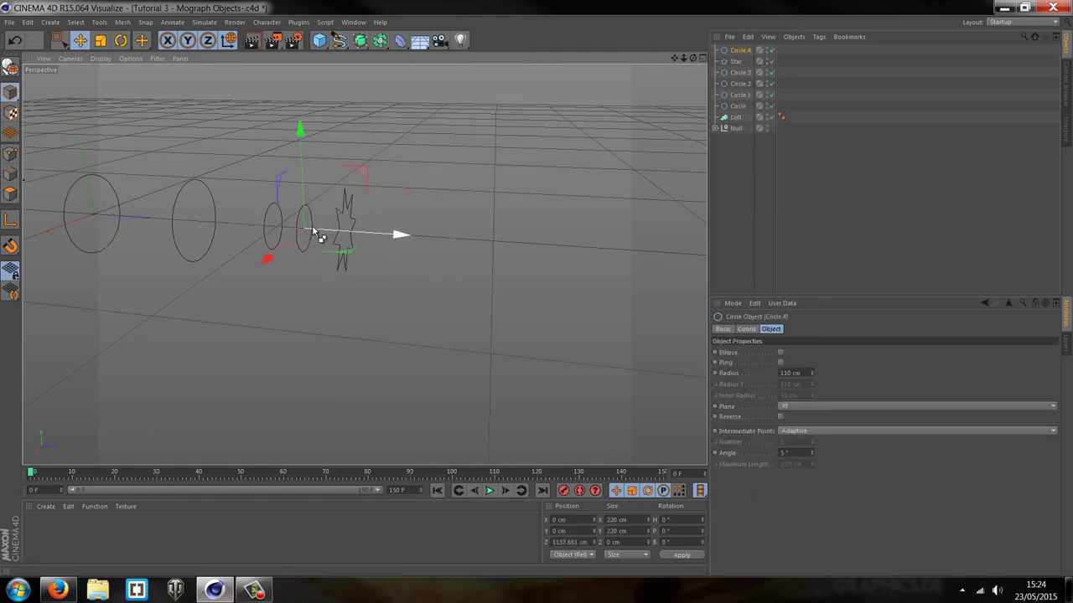
drag(405, 237, 490, 246)
key(t)
drag(586, 293, 482, 291)
Duplicate the first Circle, offset the copy along the axis away from the Star, and place it after Circle in the object order.
drag(692, 58, 741, 122)
click(737, 105)
click(80, 40)
drag(412, 211, 326, 219)
drag(740, 50, 730, 133)
Add another small circle copy at the outer end of the row, opposite the Star, as the nose tip.
click(121, 40)
click(100, 40)
click(81, 41)
drag(340, 212, 282, 217)
Select all the Circle and Star splines and make them children of the Loft in their spatial order.
shift+click(739, 50)
drag(735, 70, 735, 140)
click(612, 159)
scroll(256, 210, up, 2)
Copy Circle.1, place the copy beside the original in the Loft, and shift it to Z about 594 cm.
click(743, 107)
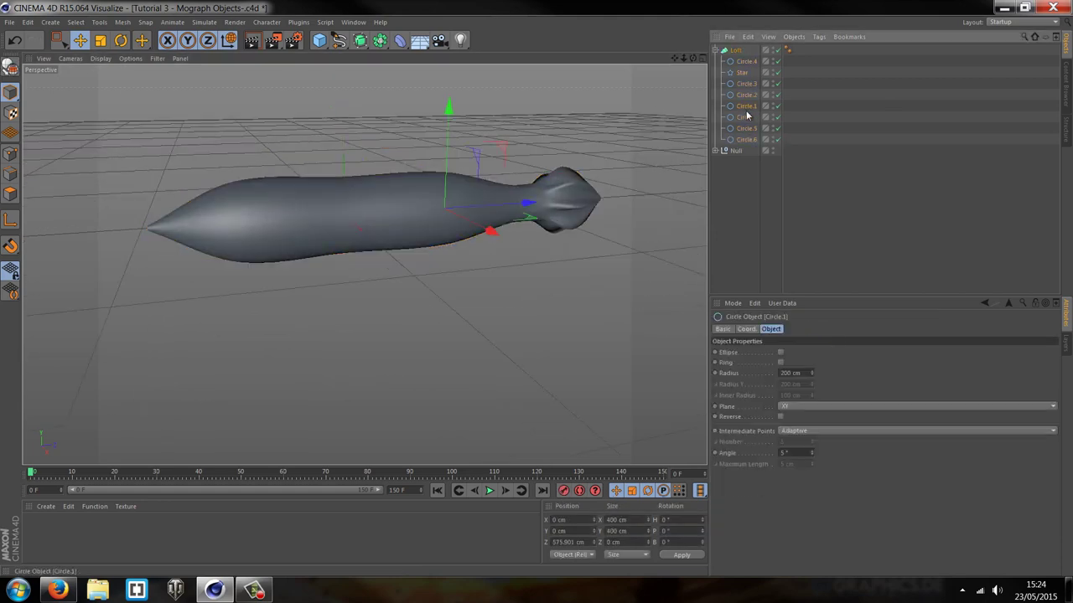
click(744, 117)
alt+drag(612, 277, 528, 290)
key(ctrl+z)
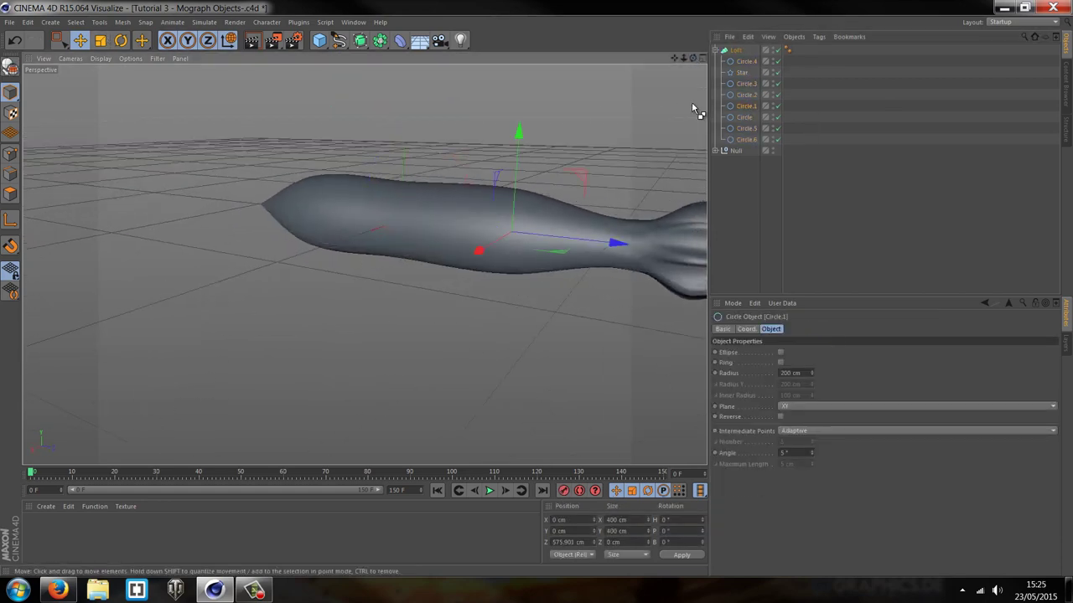
key(ctrl+c)
key(ctrl+v)
drag(741, 51, 748, 112)
mouse_move(615, 242)
mouse_down()
mouse_move(653, 244)
mouse_move(618, 243)
mouse_up()
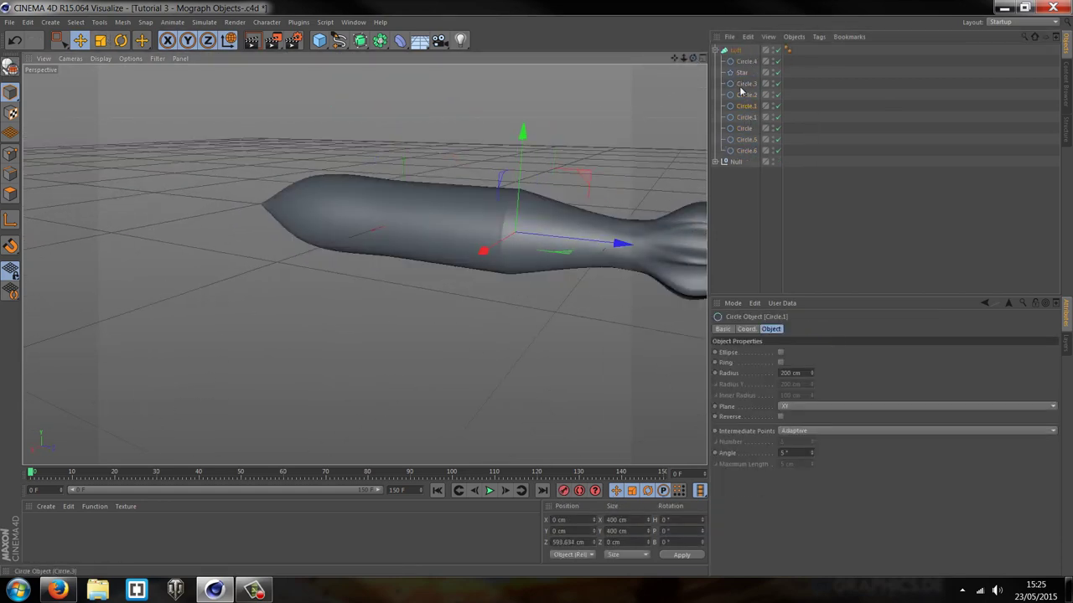
Duplicate Circle.2 next to the original within the Loft.
click(738, 95)
click(695, 250)
alt+middle_drag(703, 250, 511, 220)
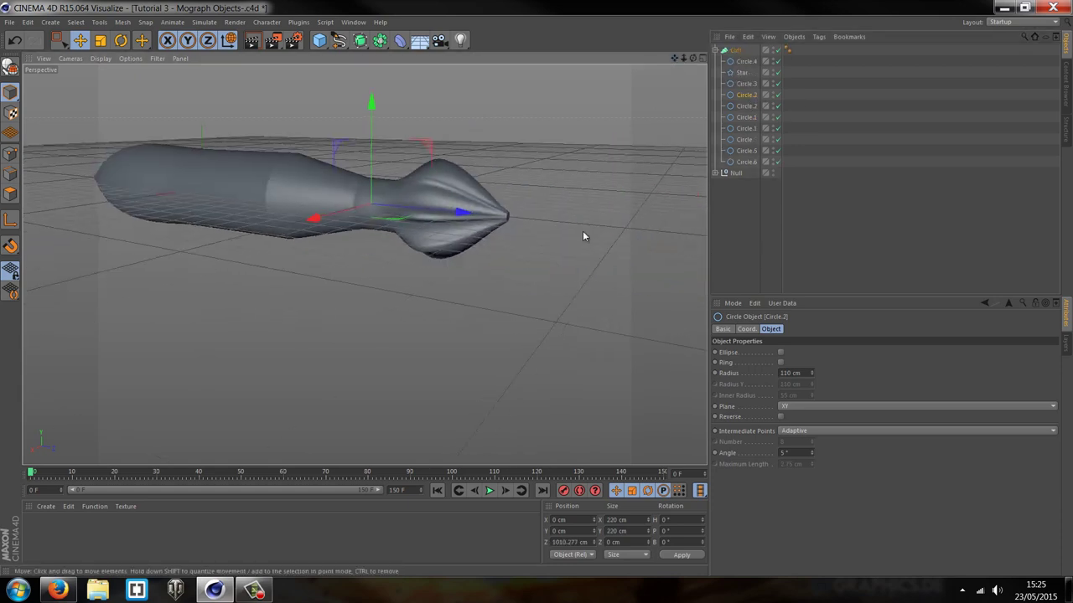
Scale down the Loft's Star spline to slim the fluted tail section.
alt+drag(511, 221, 560, 239)
click(731, 73)
key(t)
drag(317, 216, 416, 316)
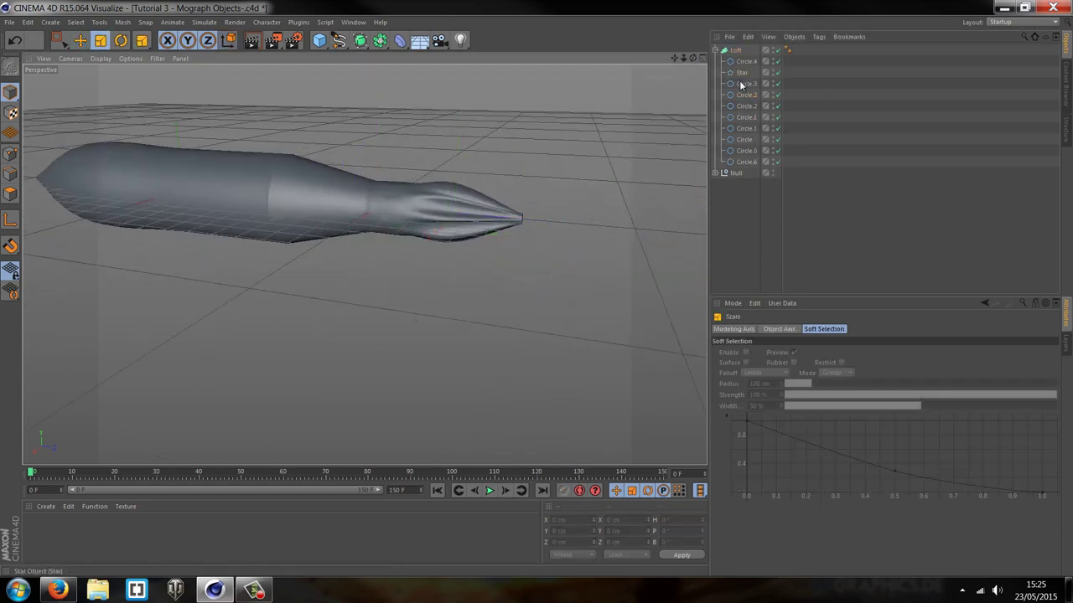
click(416, 316)
Copy Circle.3 and place the pasted copy beside the original in the Loft's spline order.
click(742, 83)
key(ctrl+c)
key(ctrl+v)
drag(745, 51, 744, 89)
drag(205, 73, 553, 251)
click(746, 161)
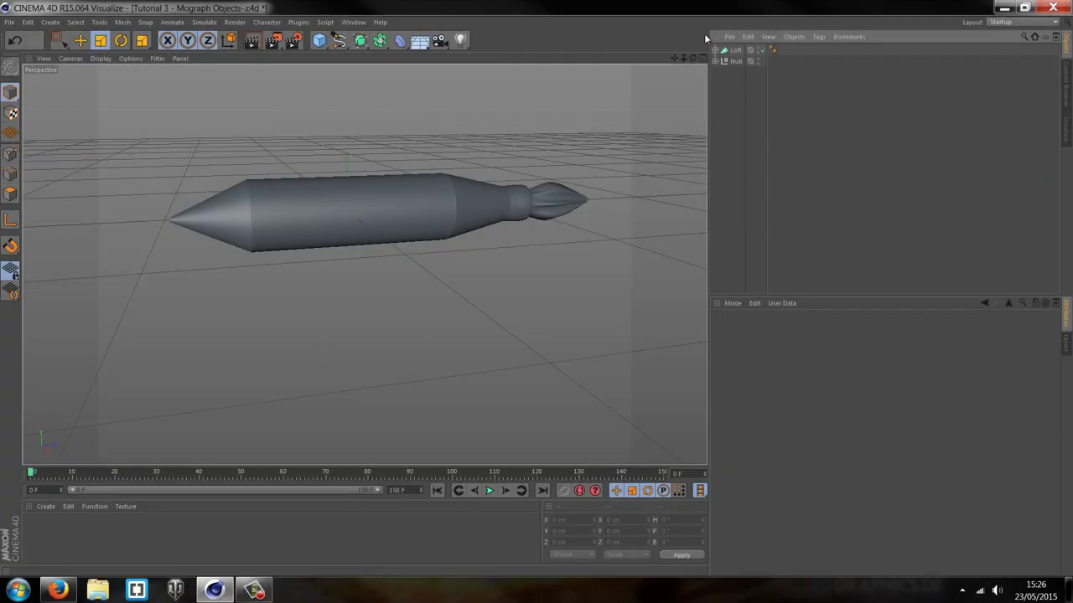
mouse_move(536, 292)
alt+mouse_down()
mouse_move(522, 297)
mouse_move(539, 292)
alt+mouse_up()
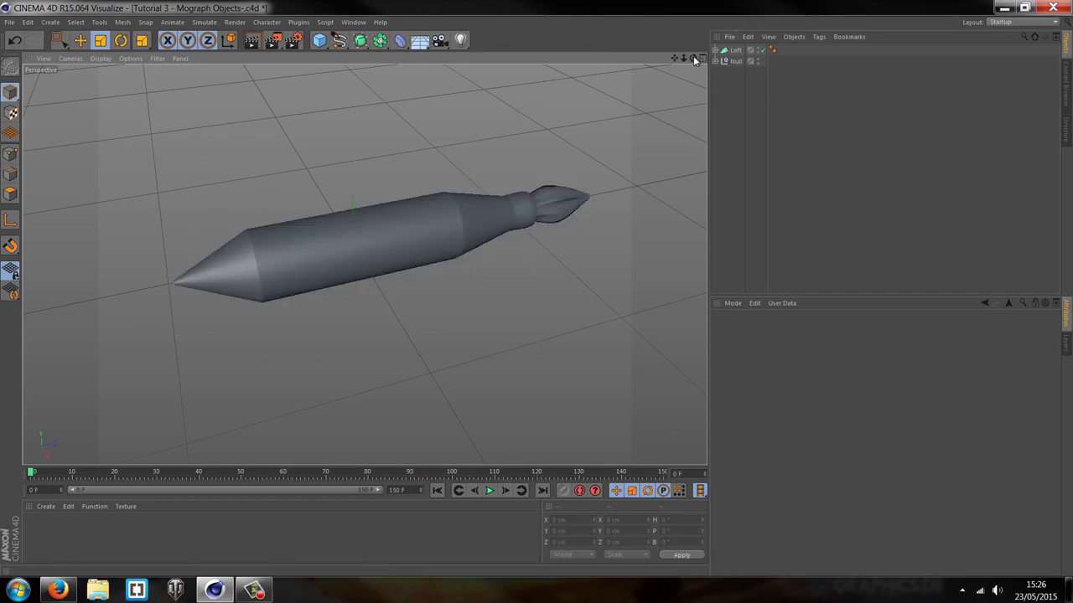
drag(694, 58, 536, 292)
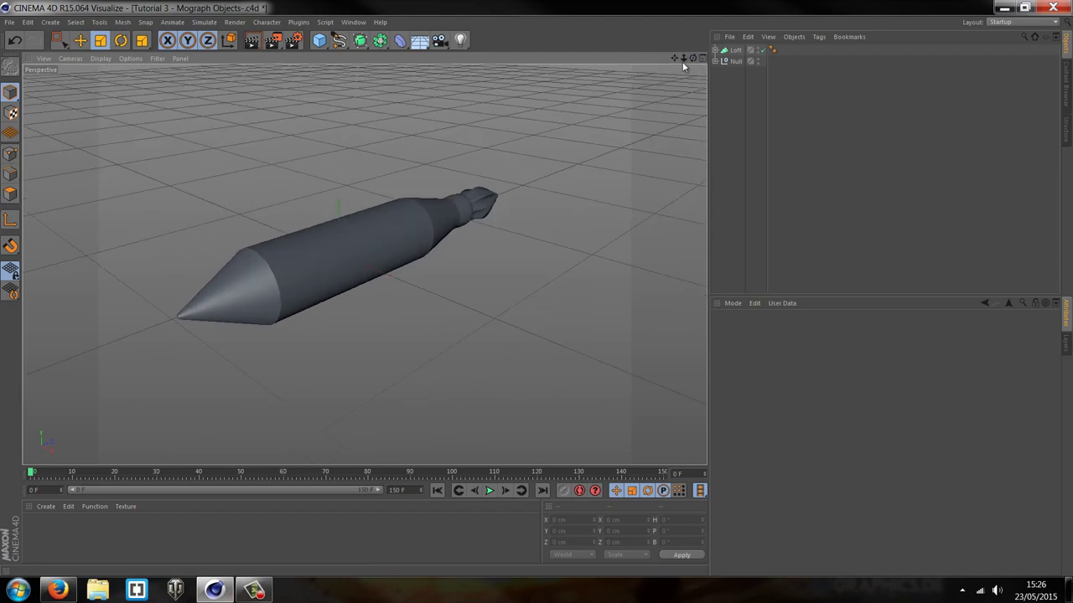
drag(692, 61, 671, 114)
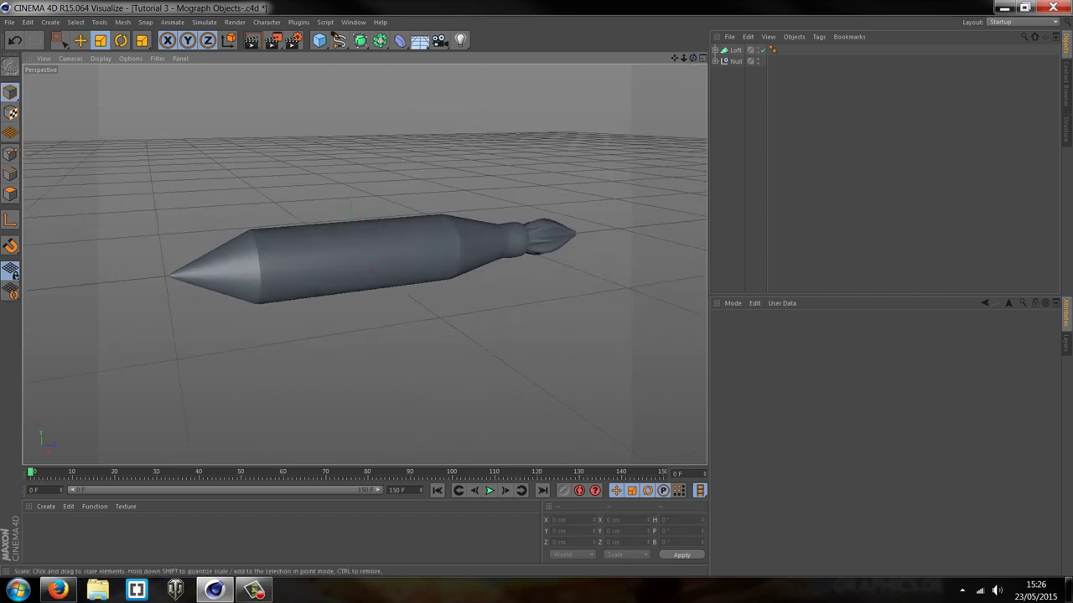